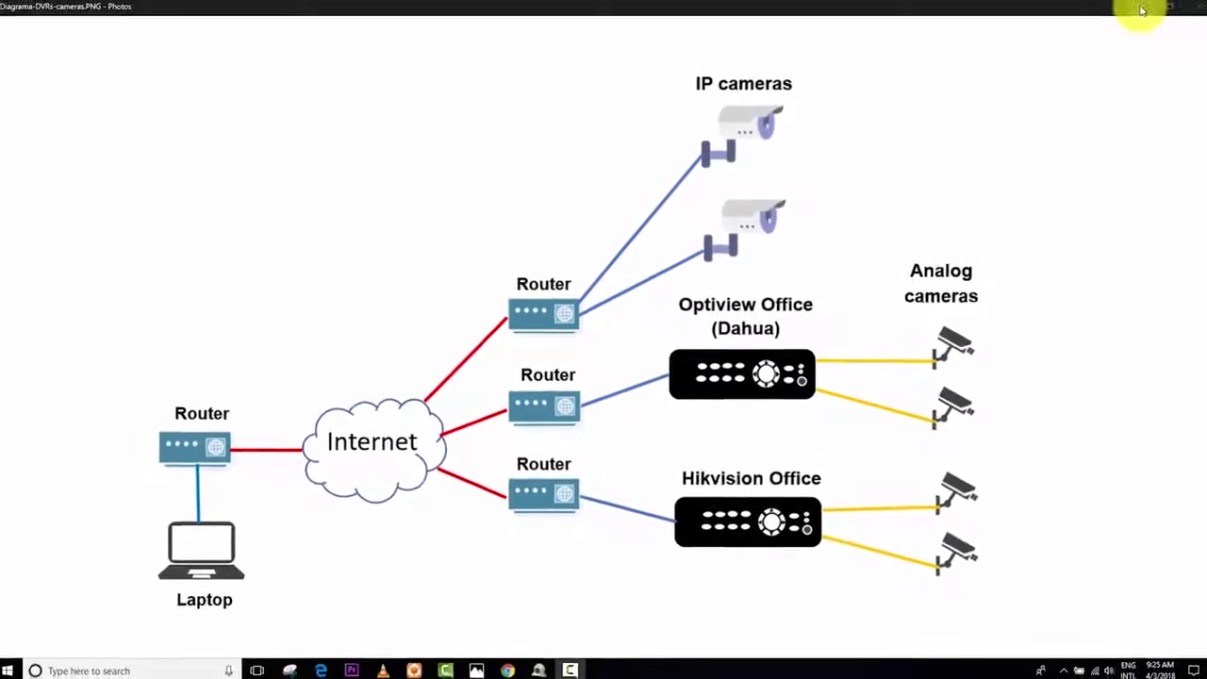
# Step: Minimize the DVR and camera network diagram in Photos to reveal the Dahua Wiki Live Demos page
pyautogui.click(1132, 11)
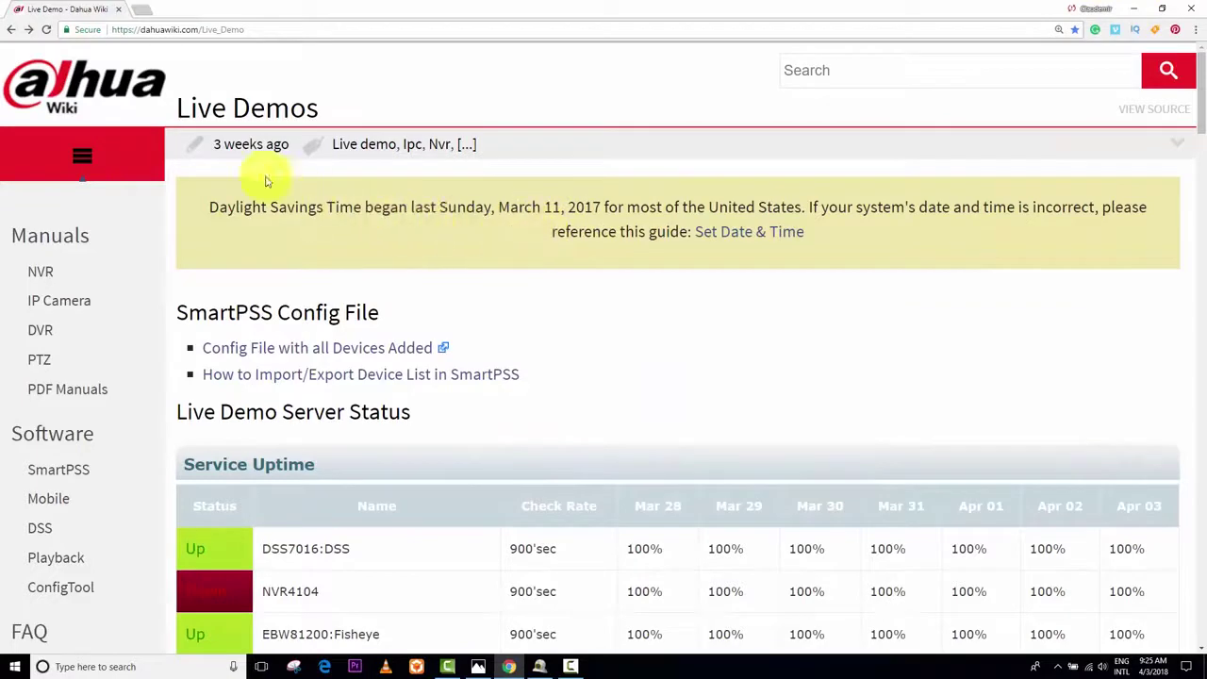
# Step: Scroll the Live Demos page to the EBW81200 fisheye camera's address and ports, then switch to CMS
pyautogui.moveTo(175, 107); pyautogui.dragTo(318, 108)
pyautogui.click(318, 107)
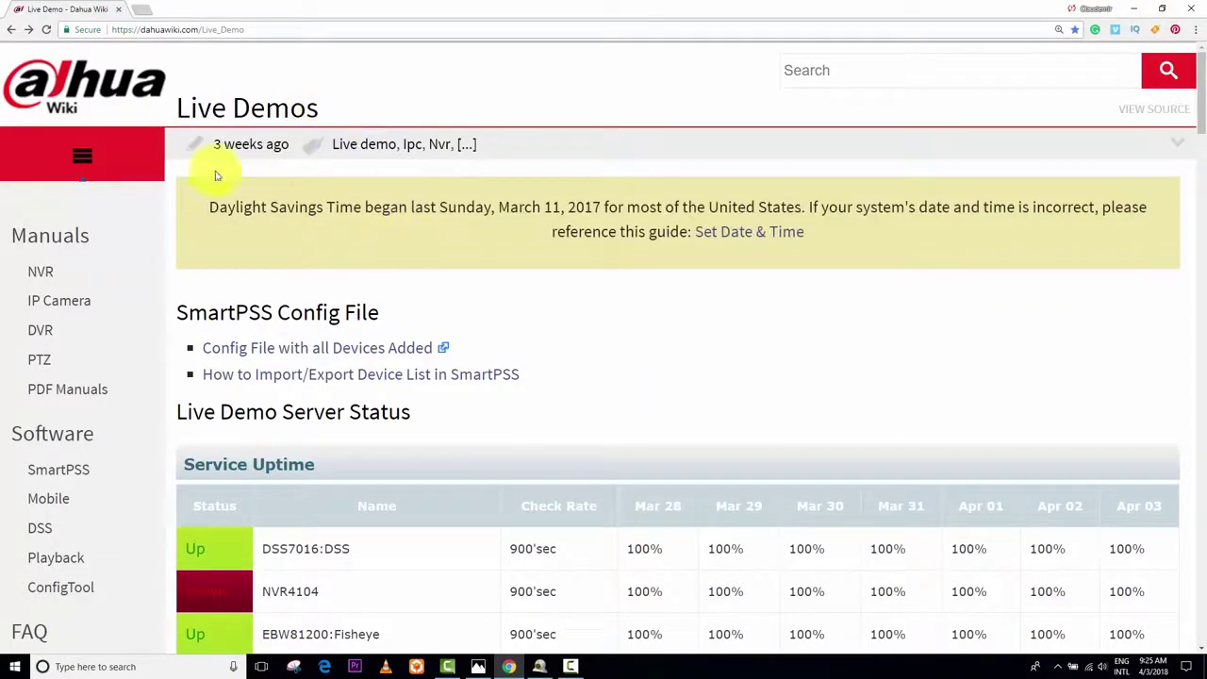
pyautogui.scroll(-4, 396, 217)
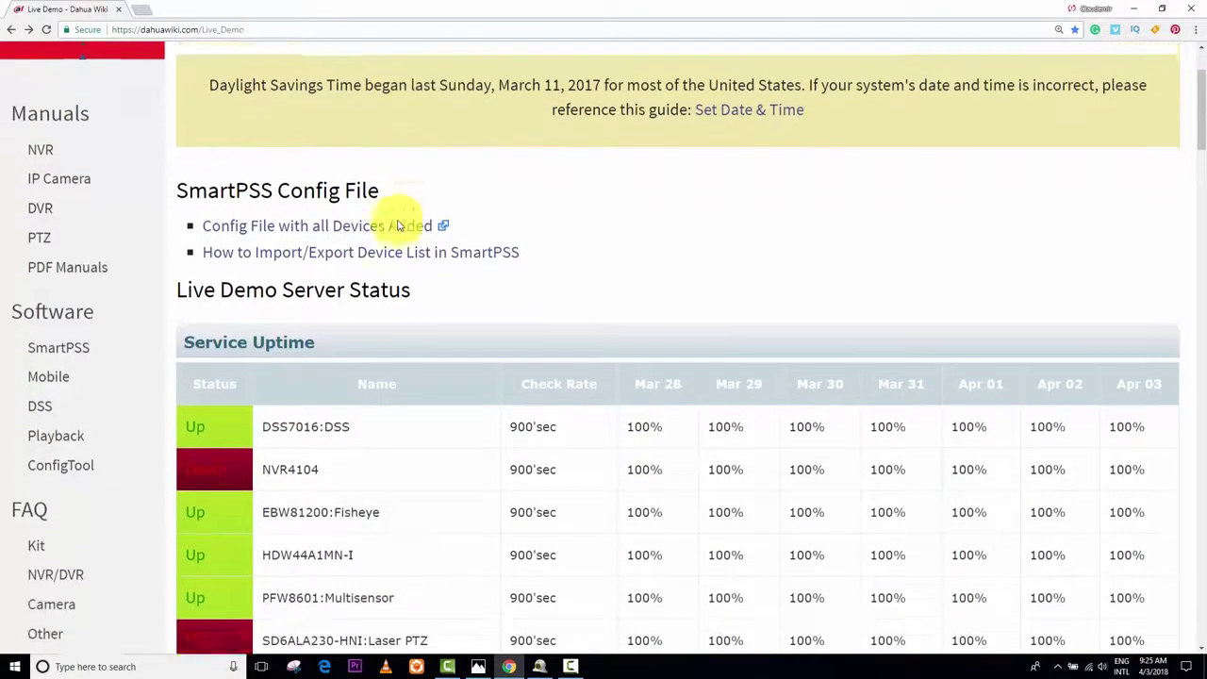
pyautogui.scroll(-1, 396, 223)
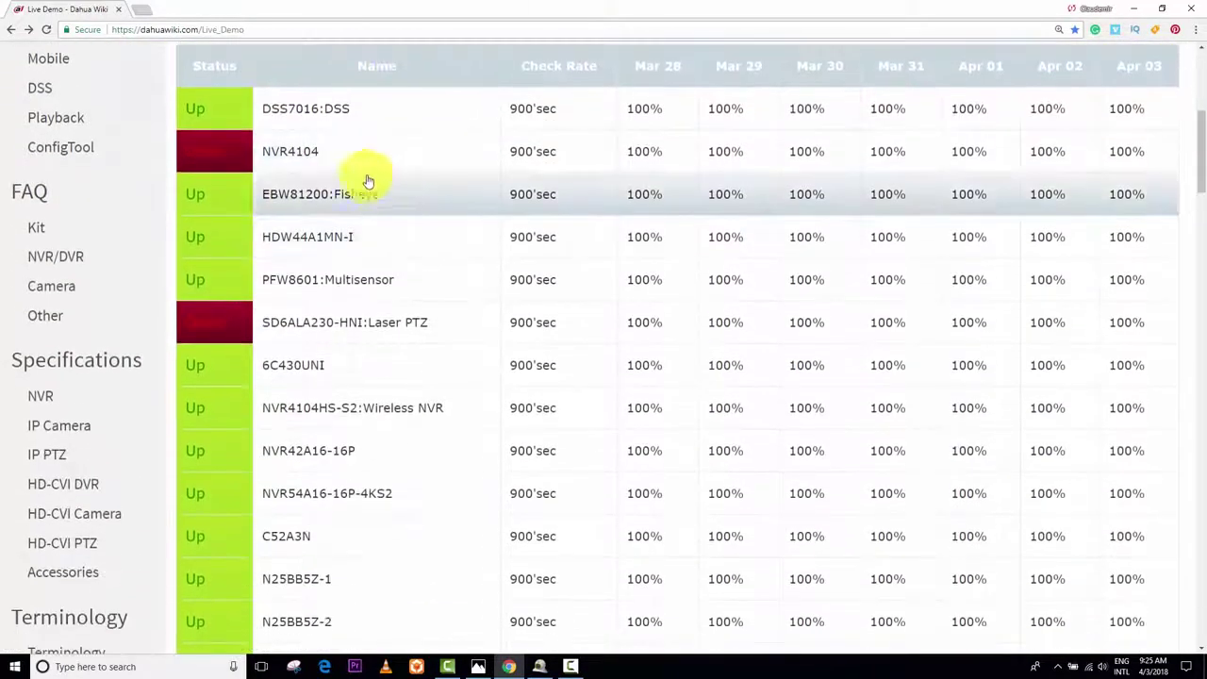
pyautogui.scroll(-4, 360, 226)
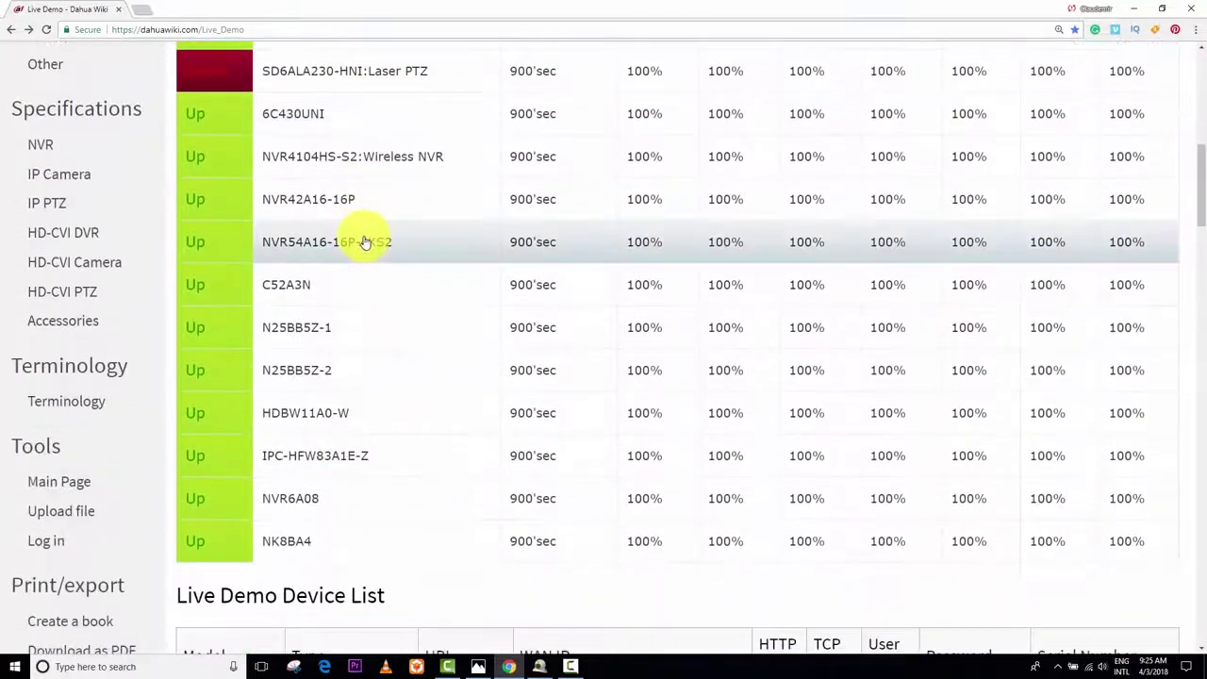
pyautogui.scroll(-4, 366, 243)
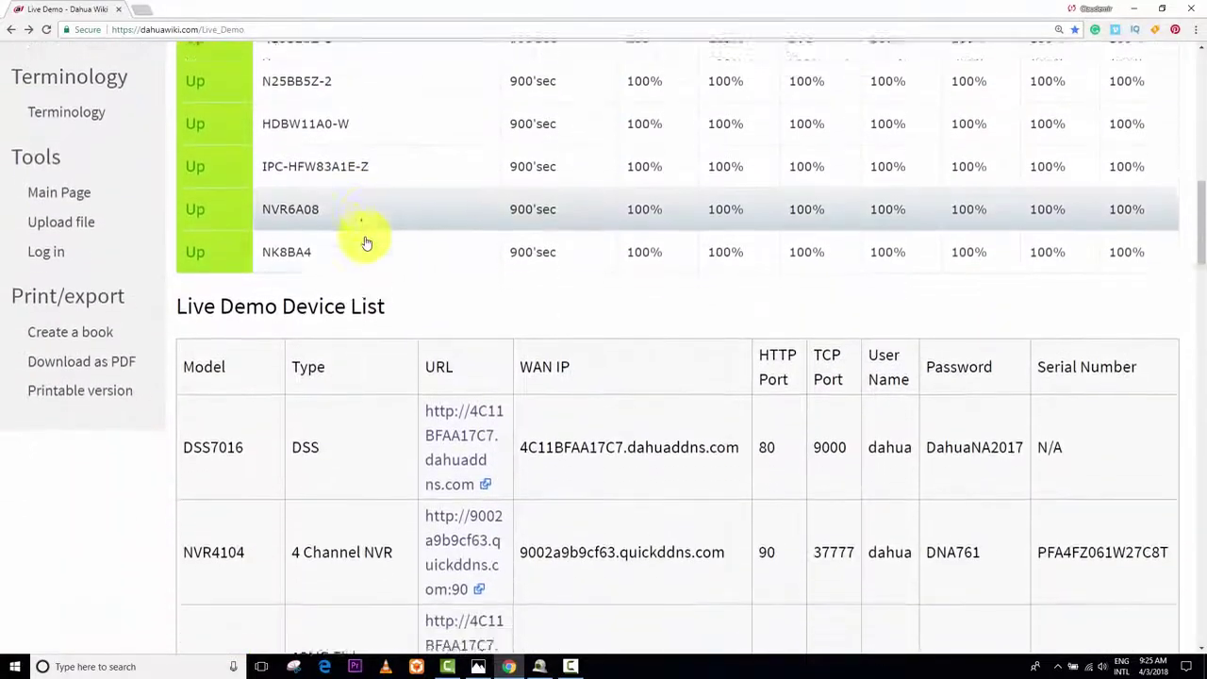
pyautogui.scroll(-2, 366, 241)
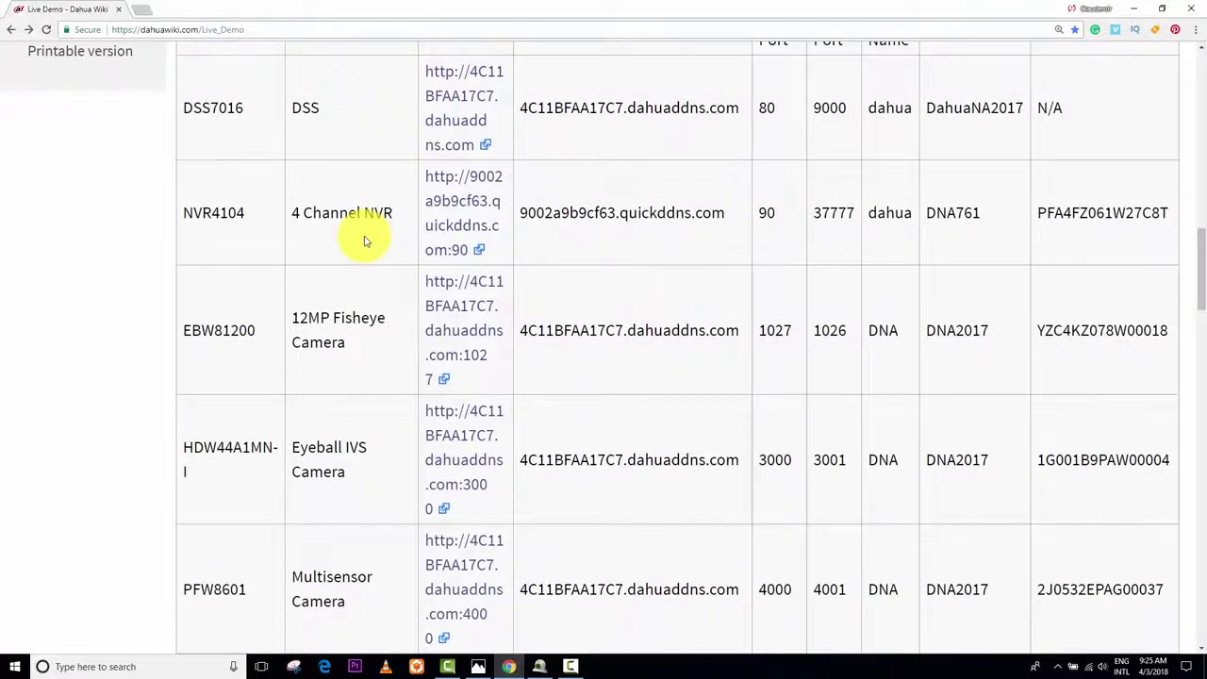
pyautogui.scroll(-1, 366, 242)
pyautogui.scroll(-1, 366, 243)
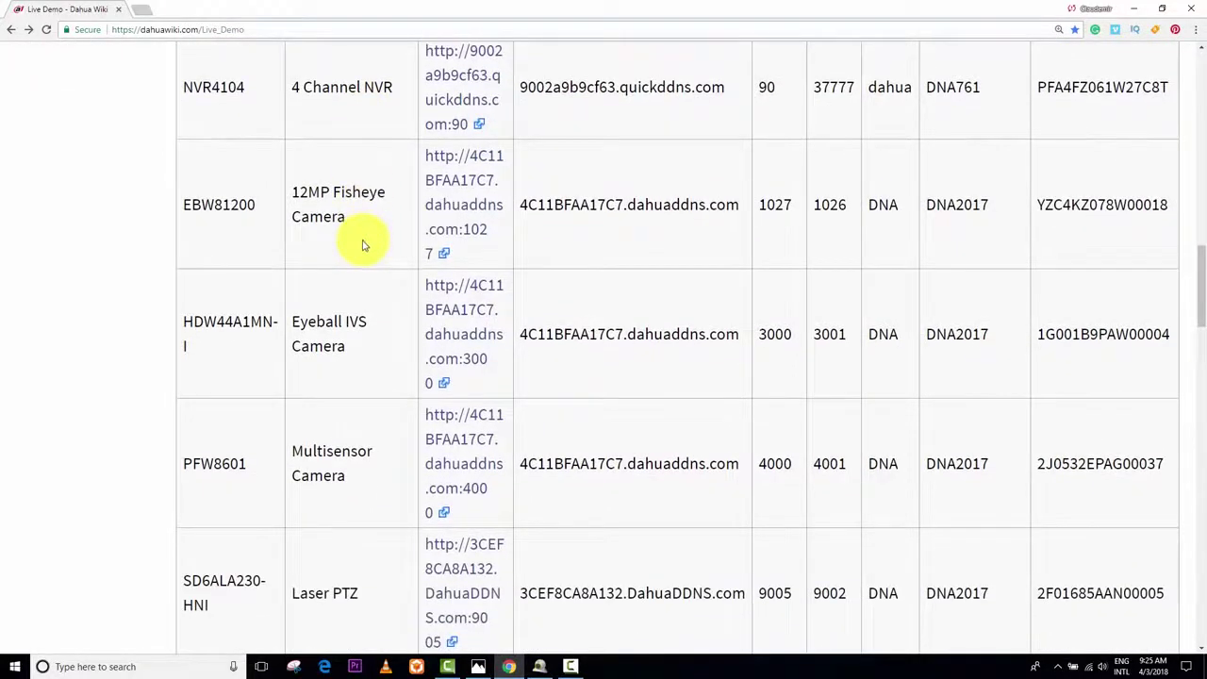
pyautogui.scroll(1, 406, 302)
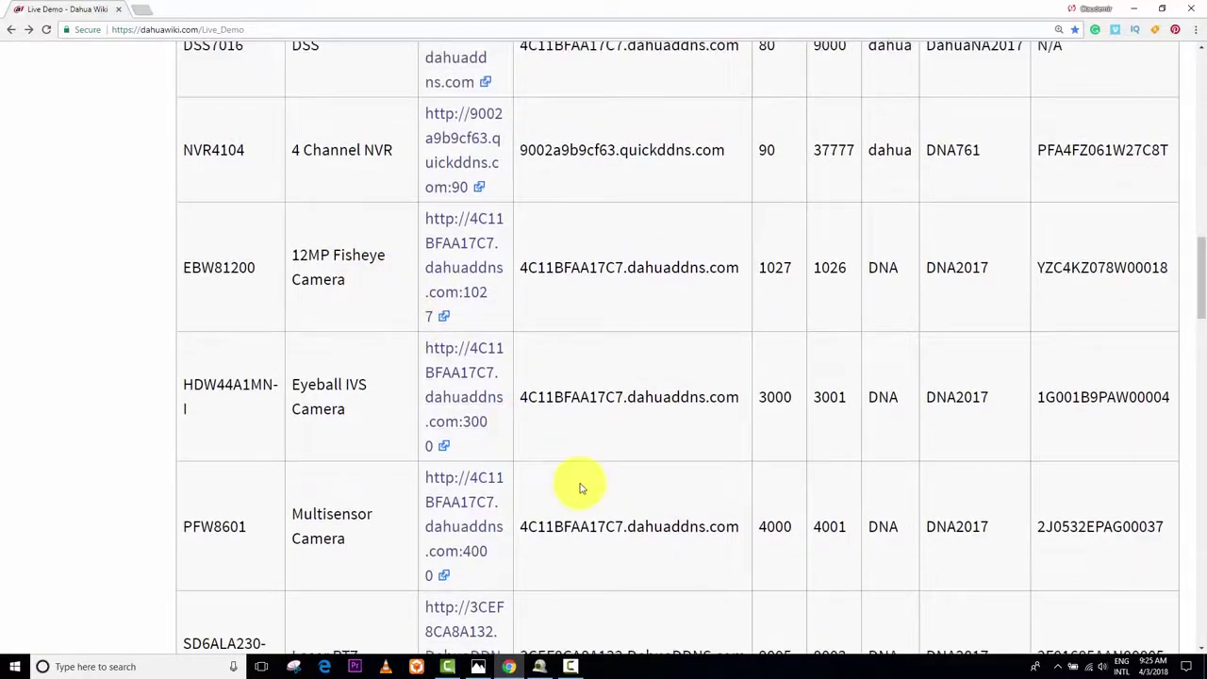
pyautogui.click(539, 666)
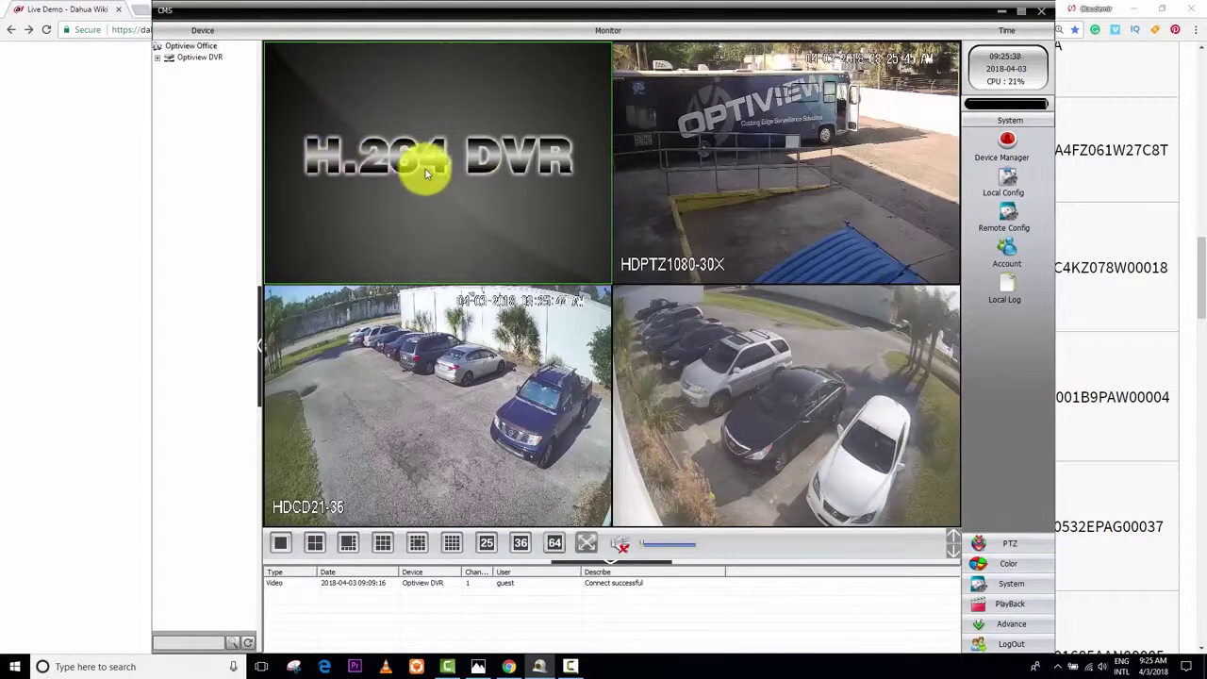
# Step: Expand Optiview DVR to list channels DVR_1 to DVR_8, then return to the Dahua Wiki page
pyautogui.click(160, 57)
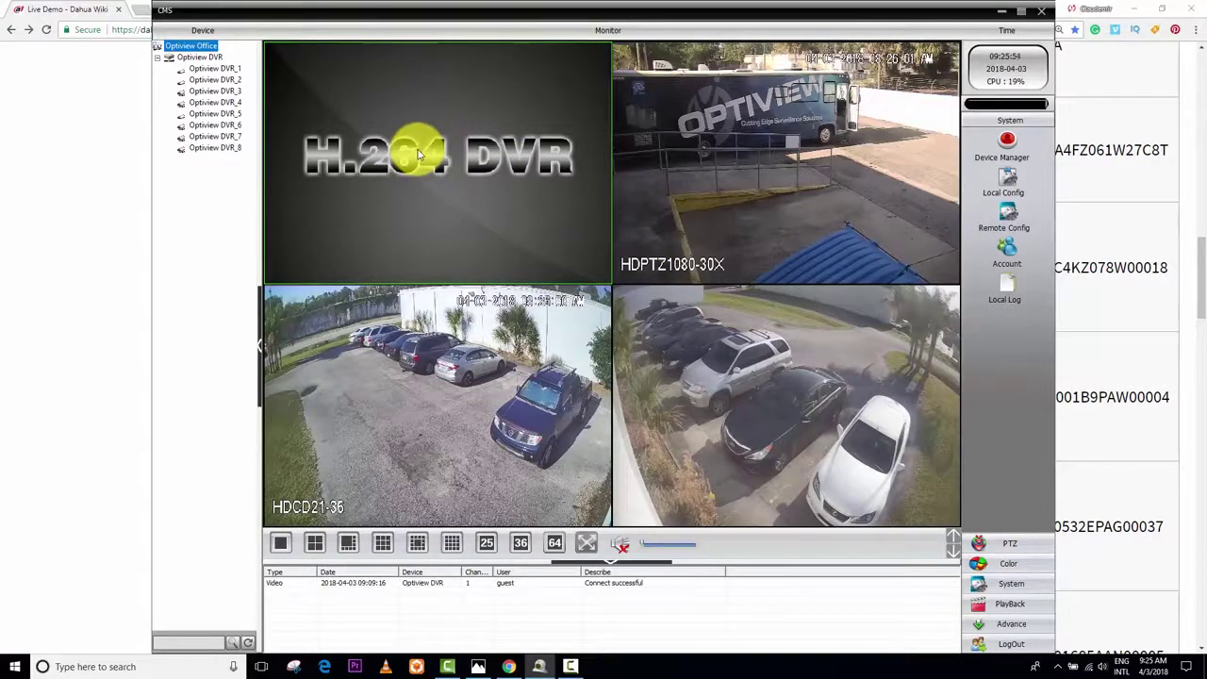
pyautogui.click(118, 125)
# Step: Scroll the Dahua Wiki page down to the Live Demo Device List
pyautogui.scroll(15, 482, 170)
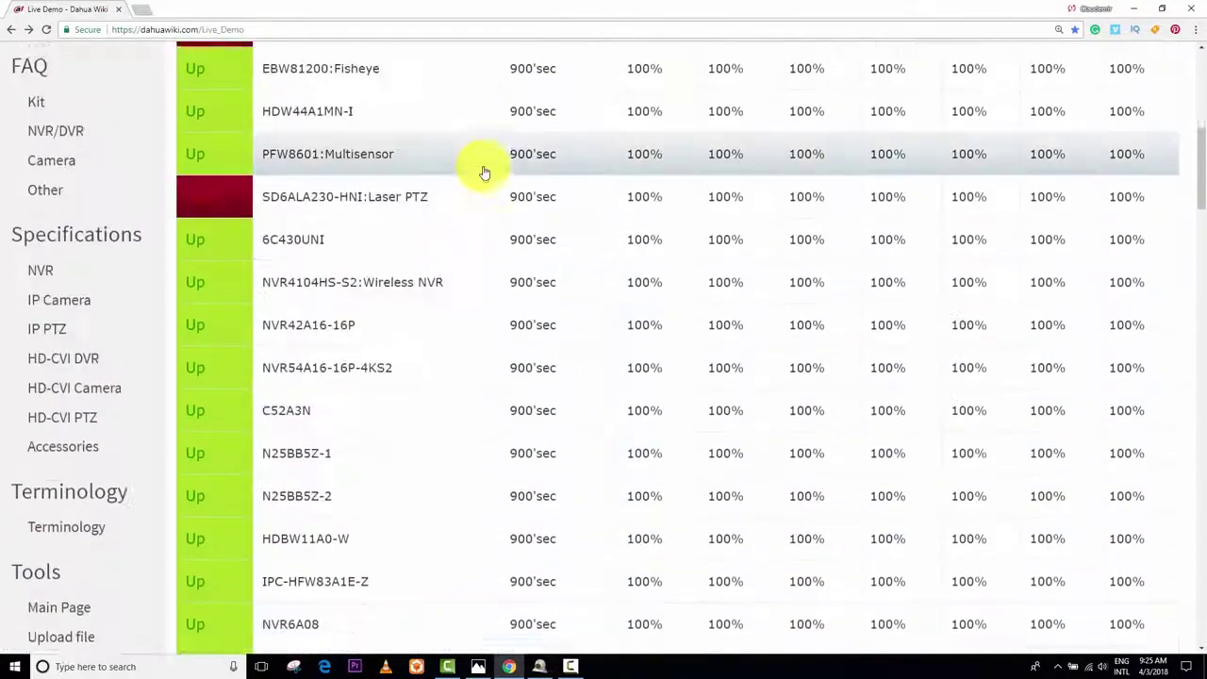
pyautogui.scroll(3, 453, 162)
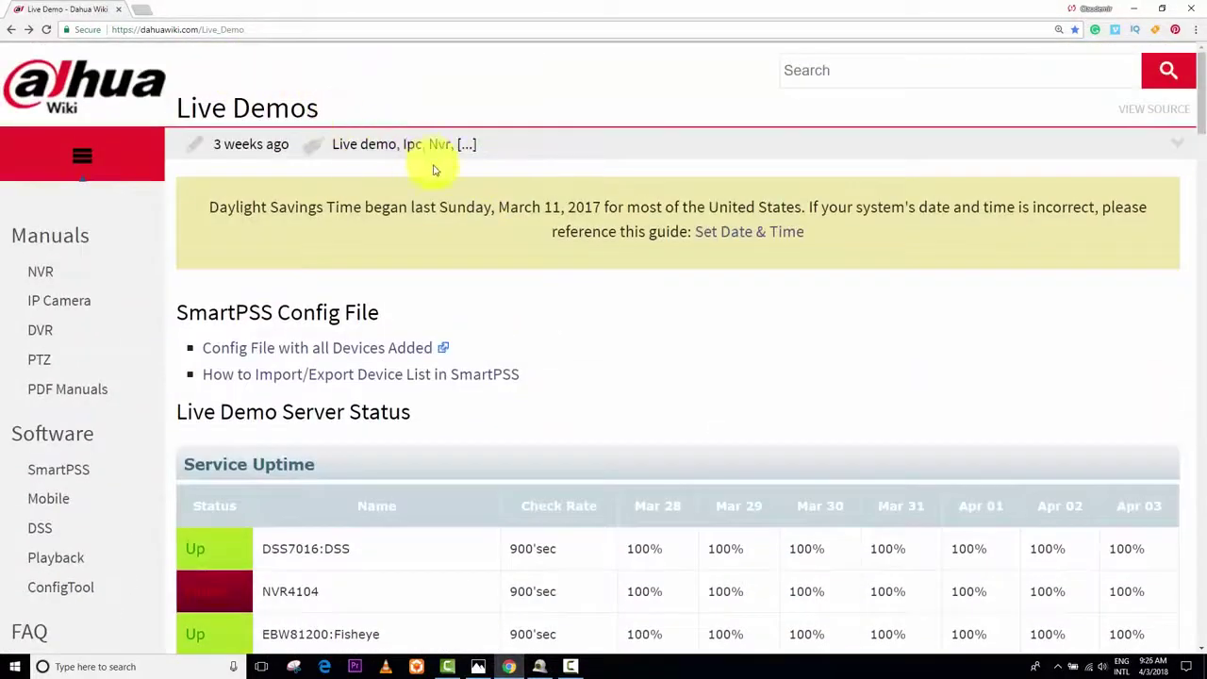
pyautogui.scroll(-2, 434, 170)
pyautogui.scroll(-2, 434, 178)
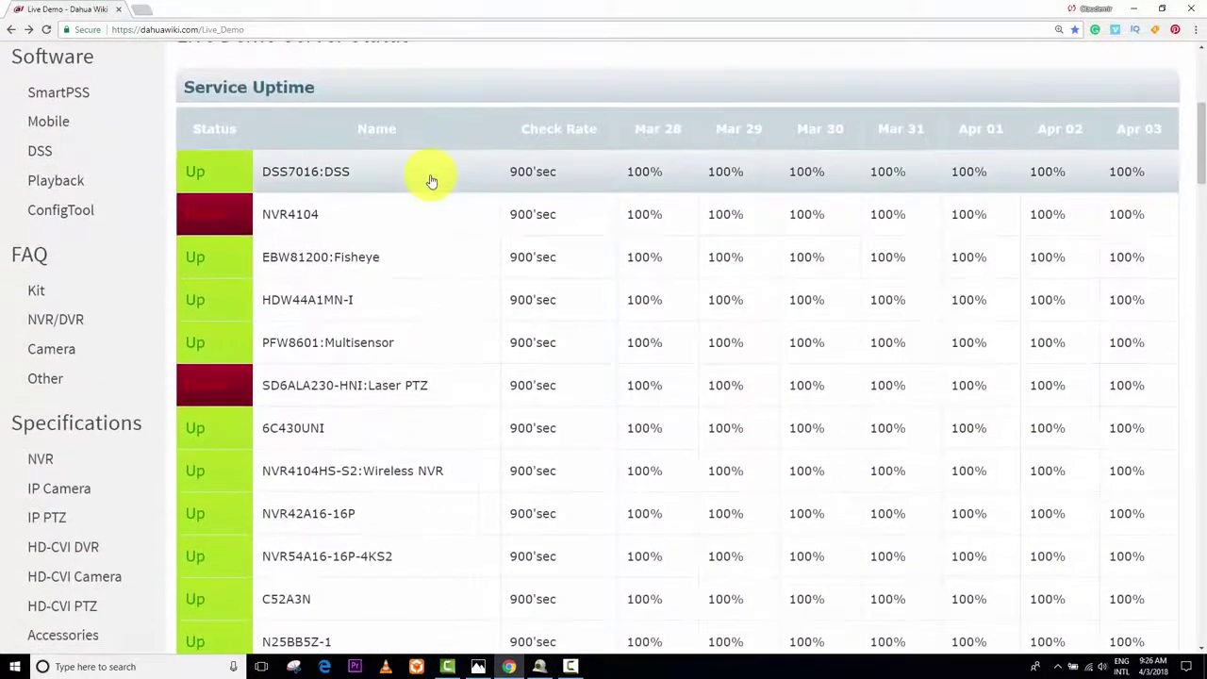
pyautogui.scroll(-5, 431, 184)
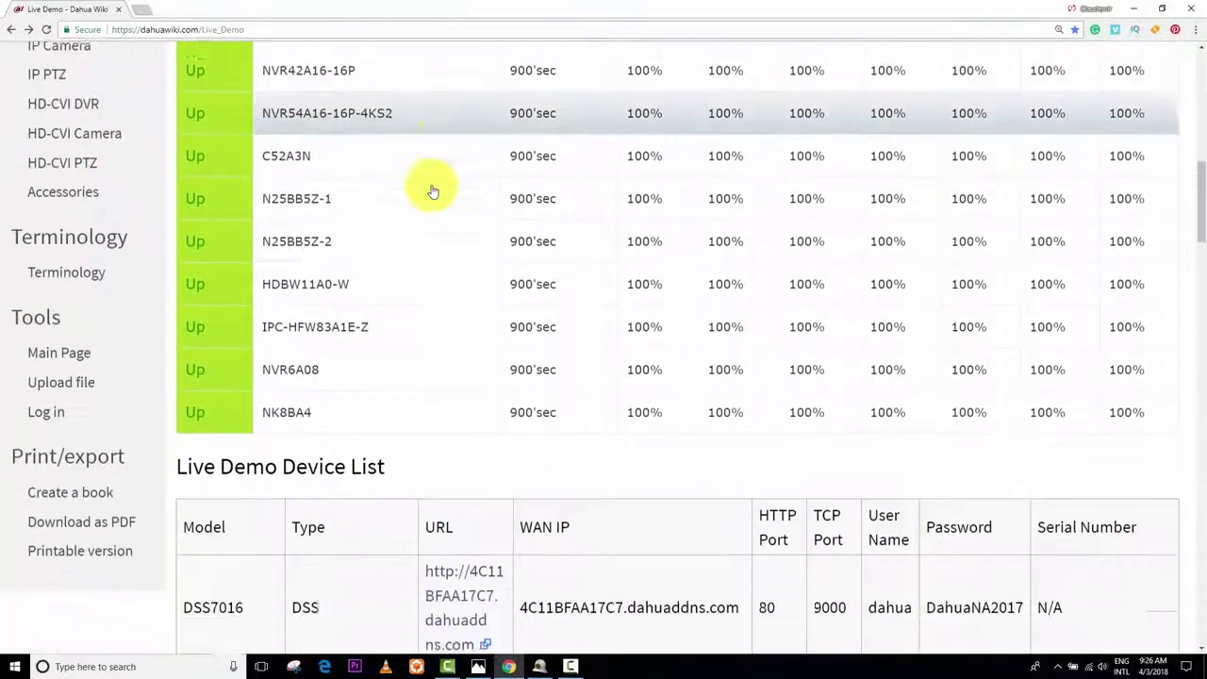
pyautogui.scroll(-5, 431, 191)
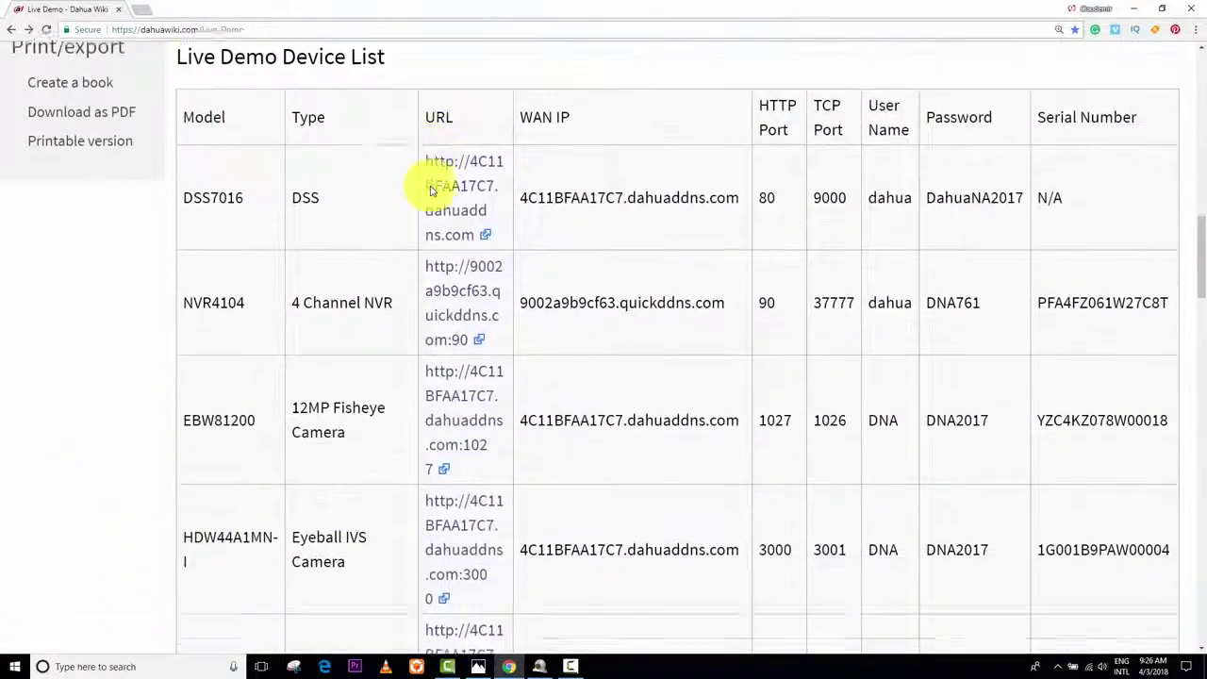
pyautogui.scroll(-1, 431, 191)
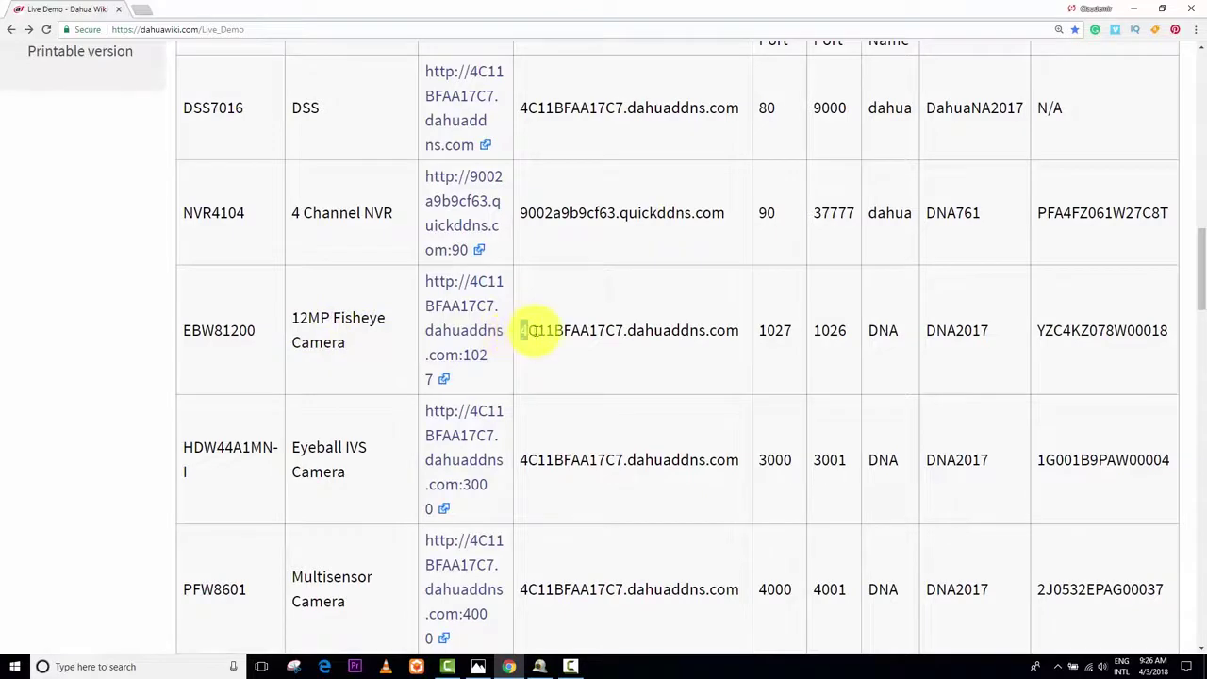
# Step: Copy the 12MP Fisheye Camera's WAN hostname and switch back to Universal CMS
pyautogui.moveTo(530, 332); pyautogui.dragTo(742, 342)
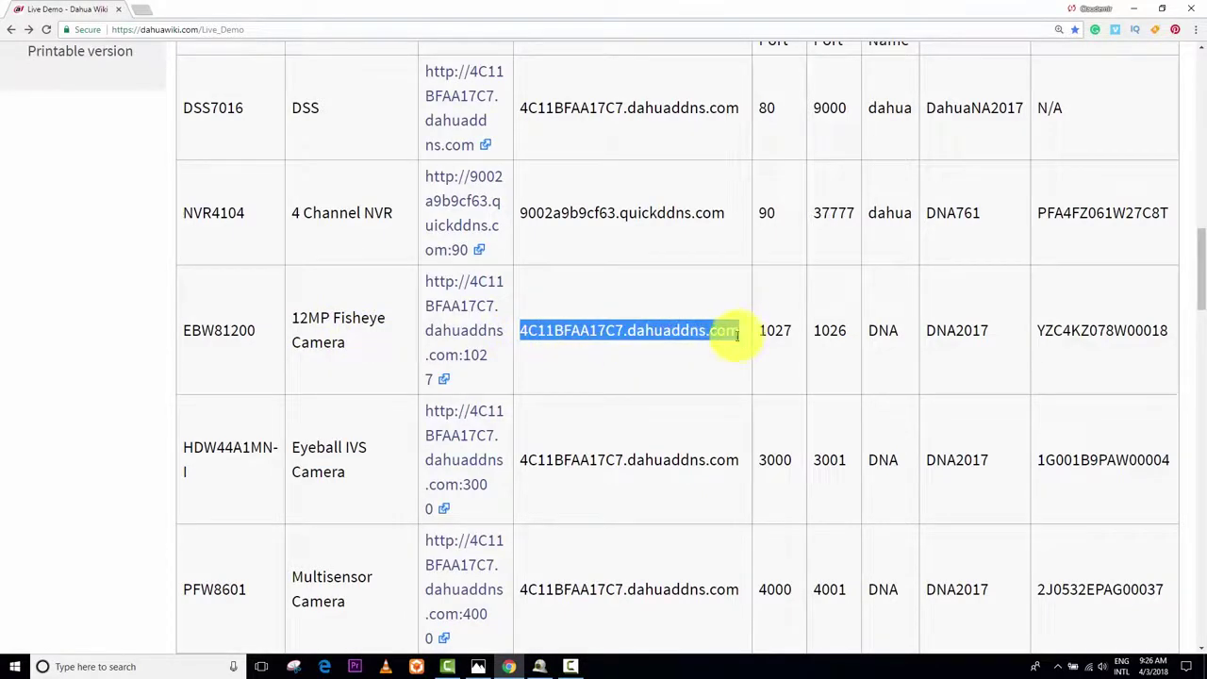
pyautogui.rightClick(687, 330)
pyautogui.click(695, 341)
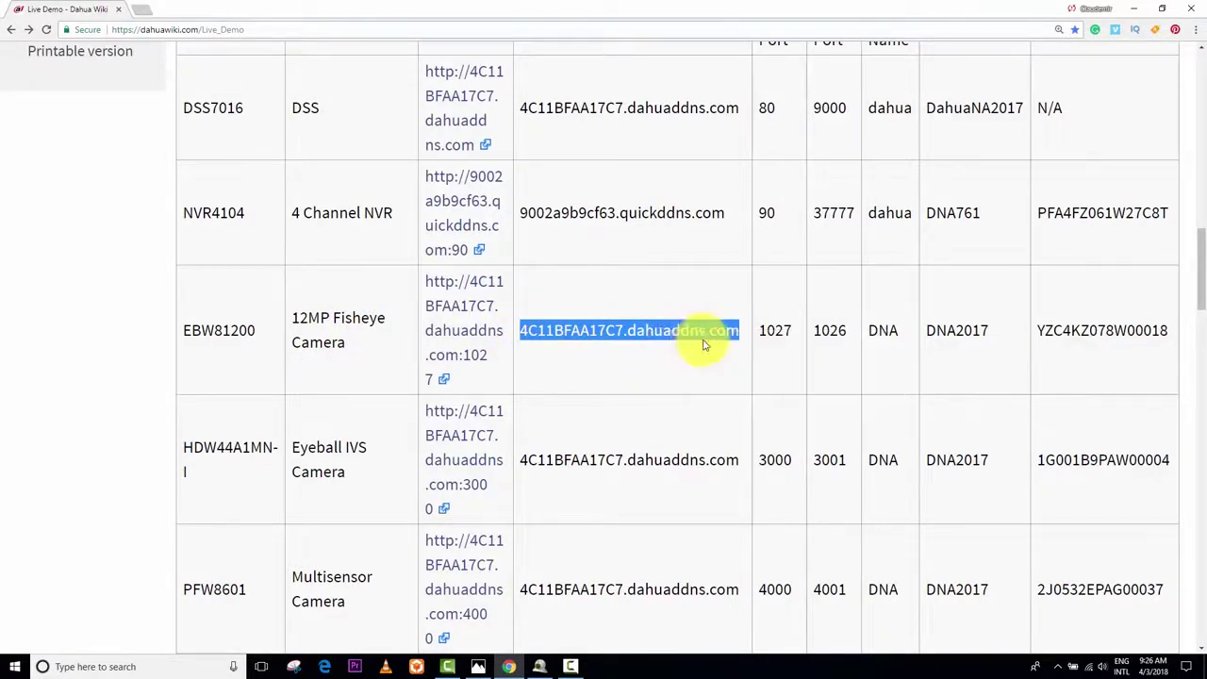
pyautogui.click(625, 333)
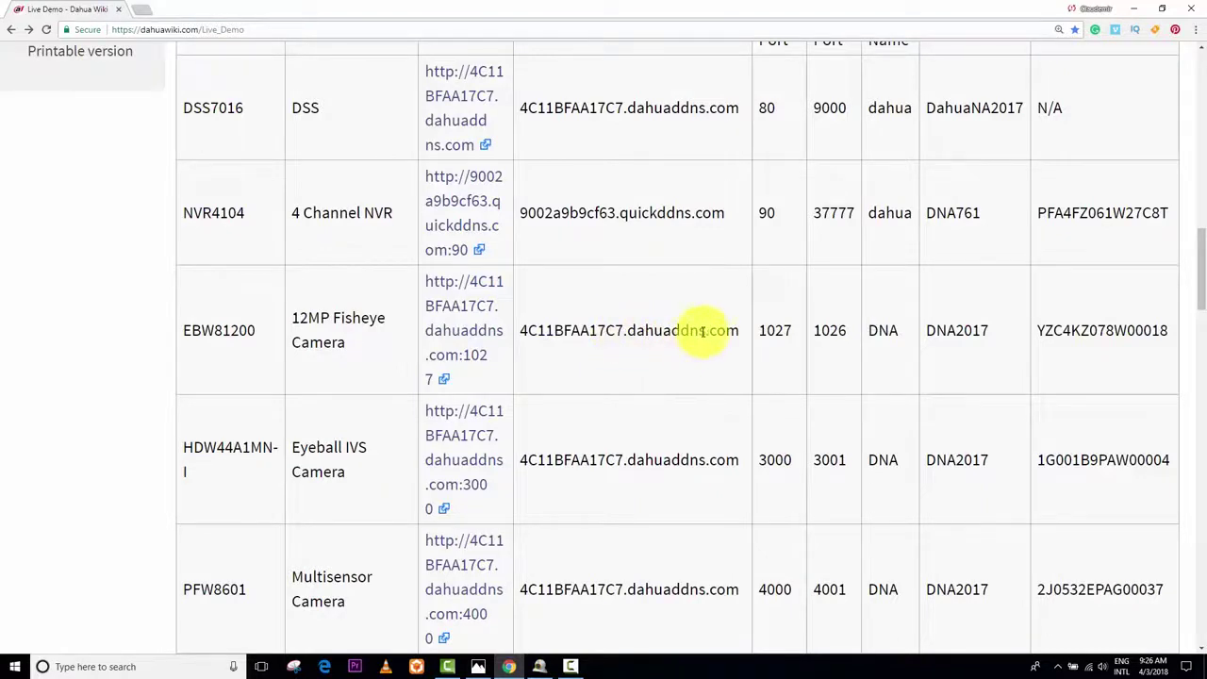
pyautogui.moveTo(687, 330); pyautogui.dragTo(517, 326)
pyautogui.click(554, 330)
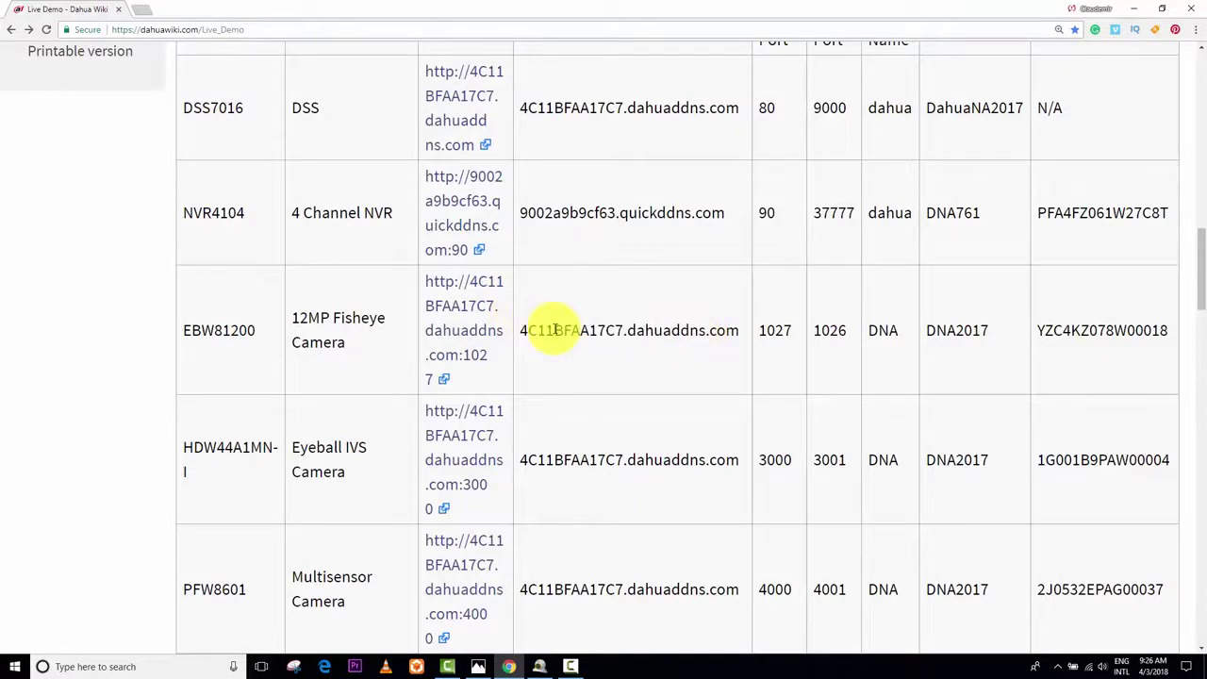
pyautogui.click(540, 667)
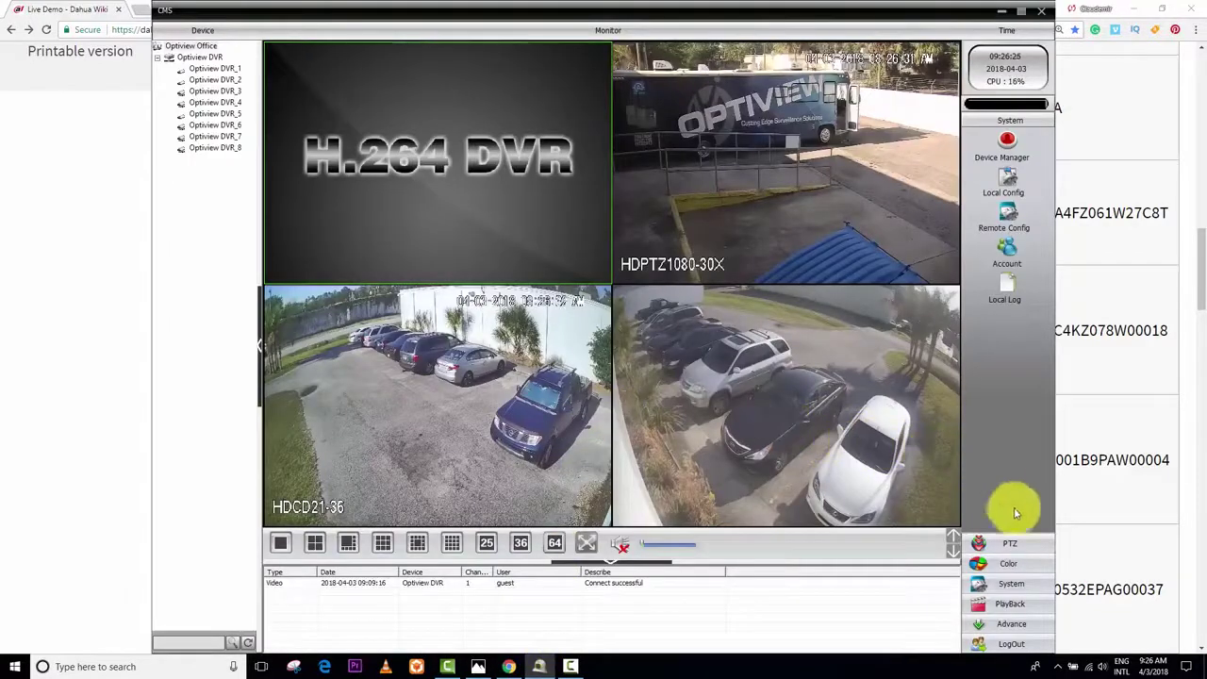
# Step: In Device Manager, create a zone named 'Dahua Office' and select it
pyautogui.click(1010, 586)
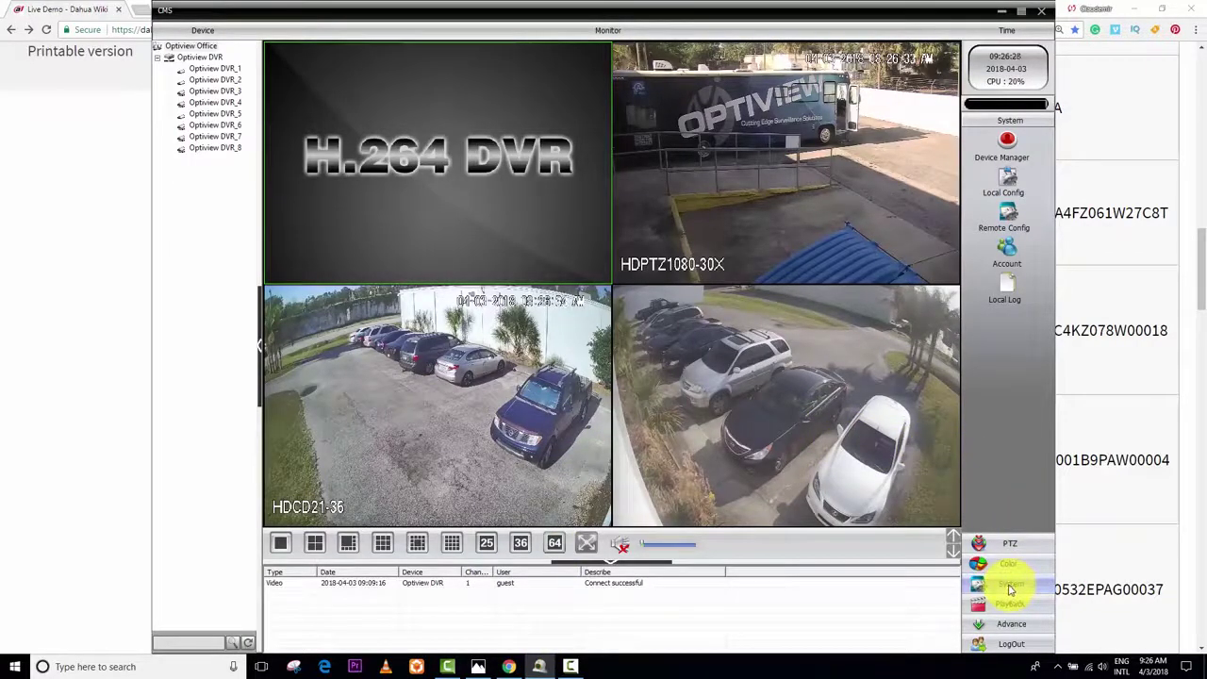
pyautogui.click(1006, 144)
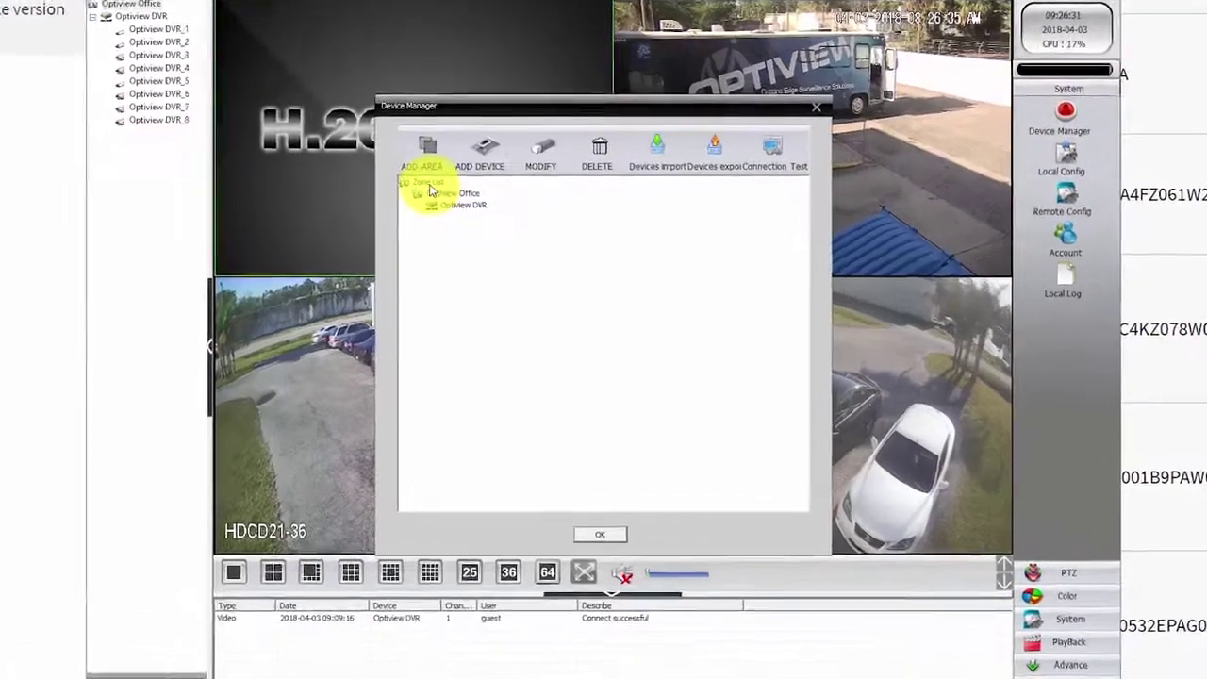
pyautogui.click(451, 202)
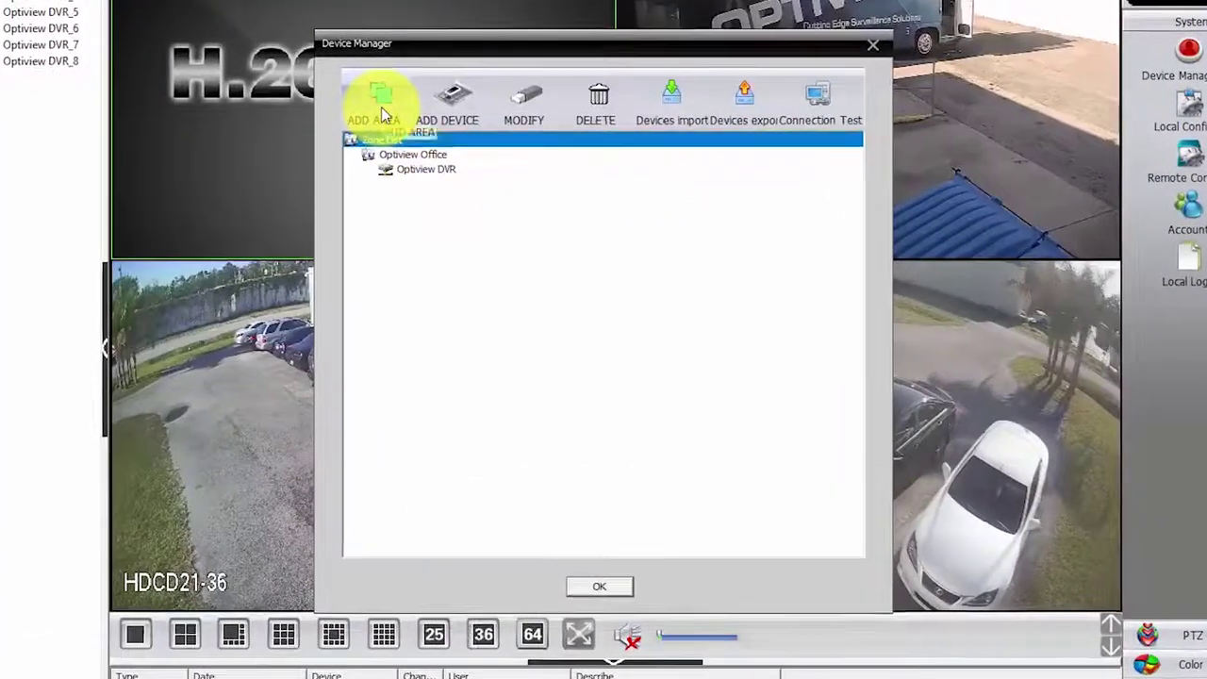
pyautogui.click(416, 133)
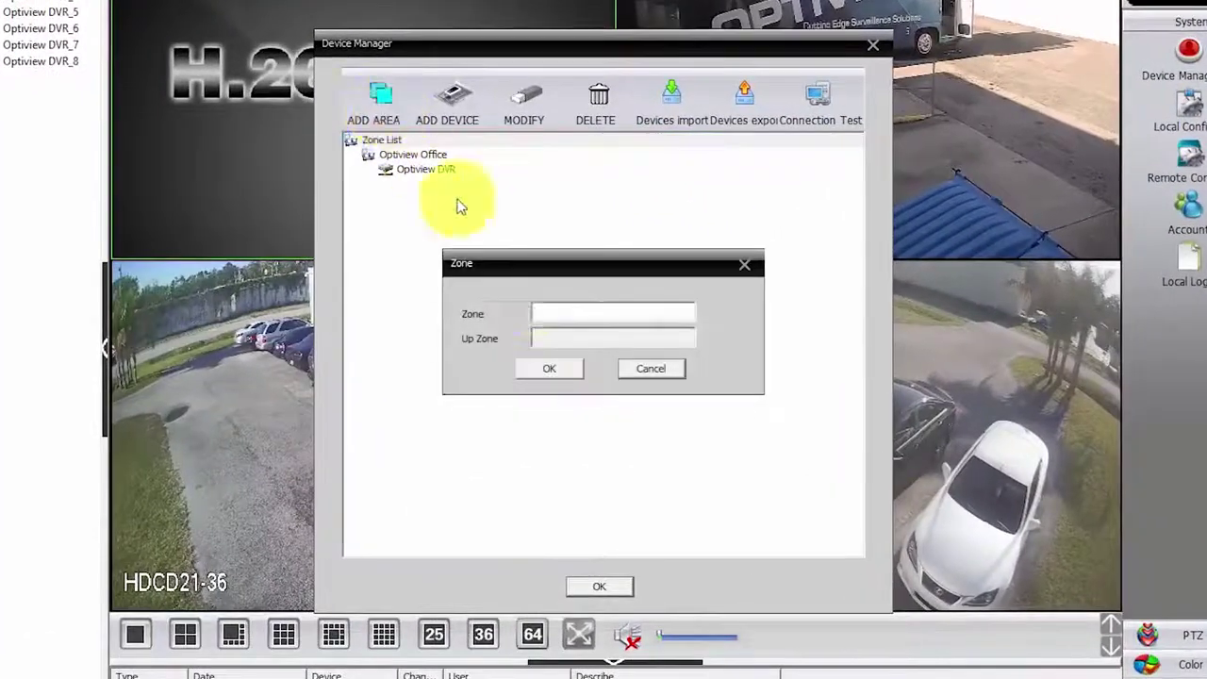
pyautogui.click(589, 316)
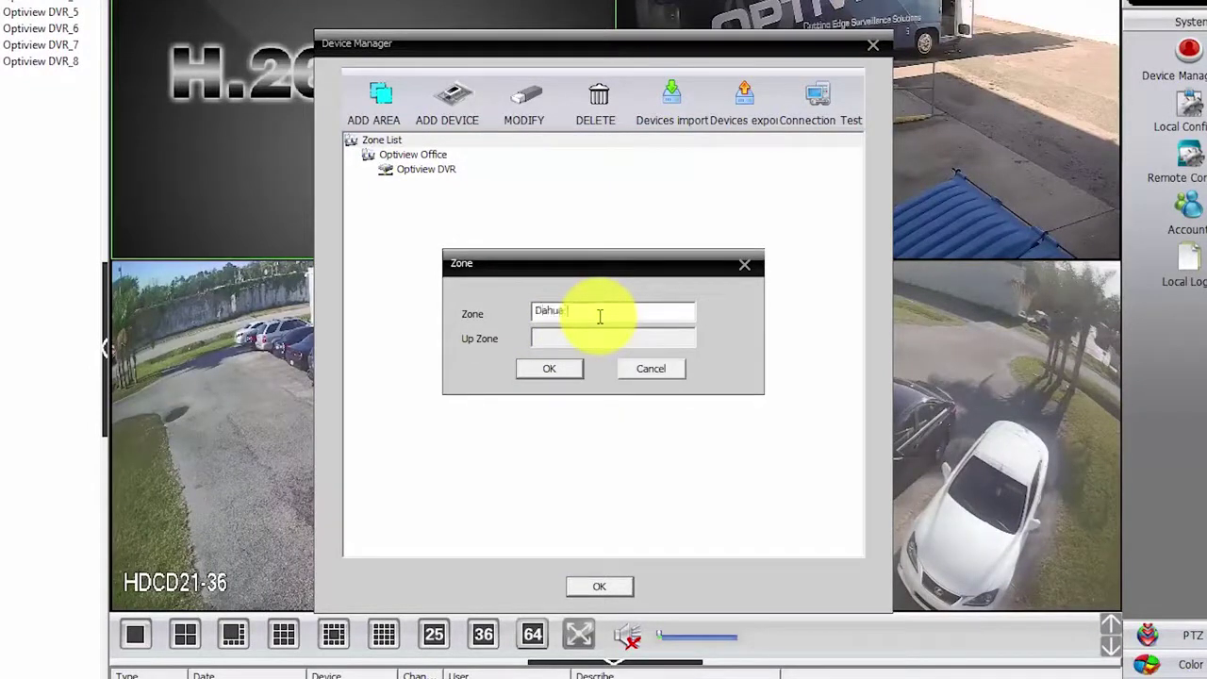
pyautogui.write('Dahua Office')
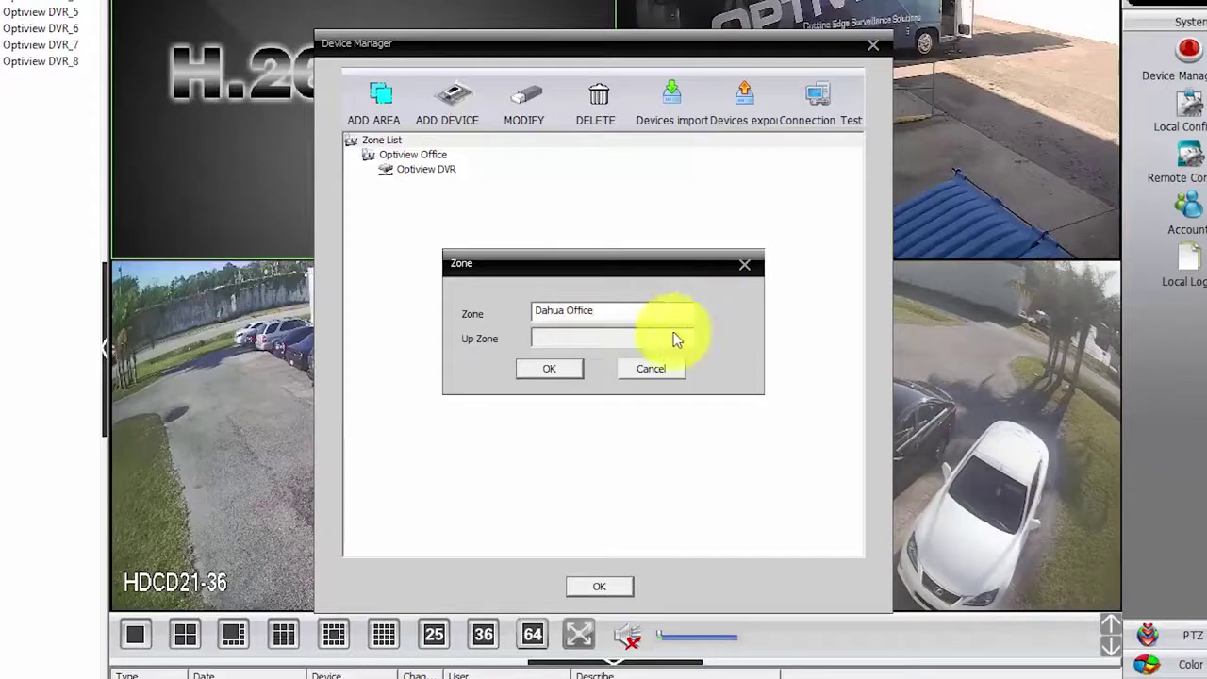
pyautogui.click(550, 368)
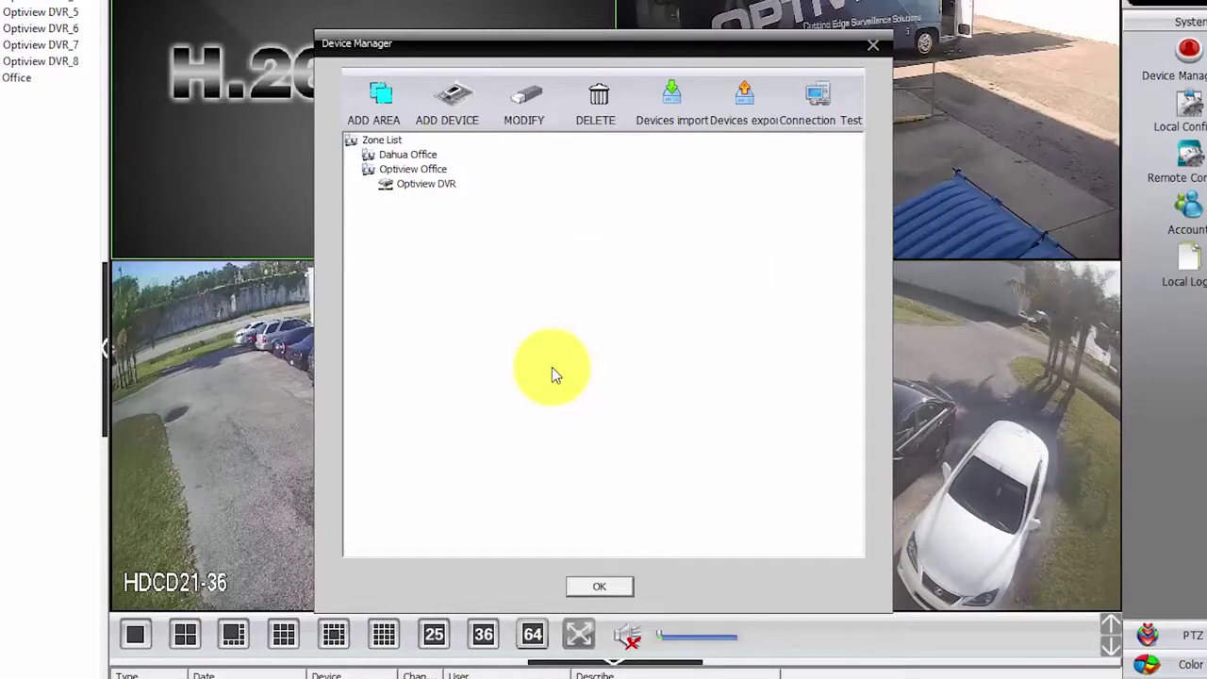
pyautogui.click(399, 155)
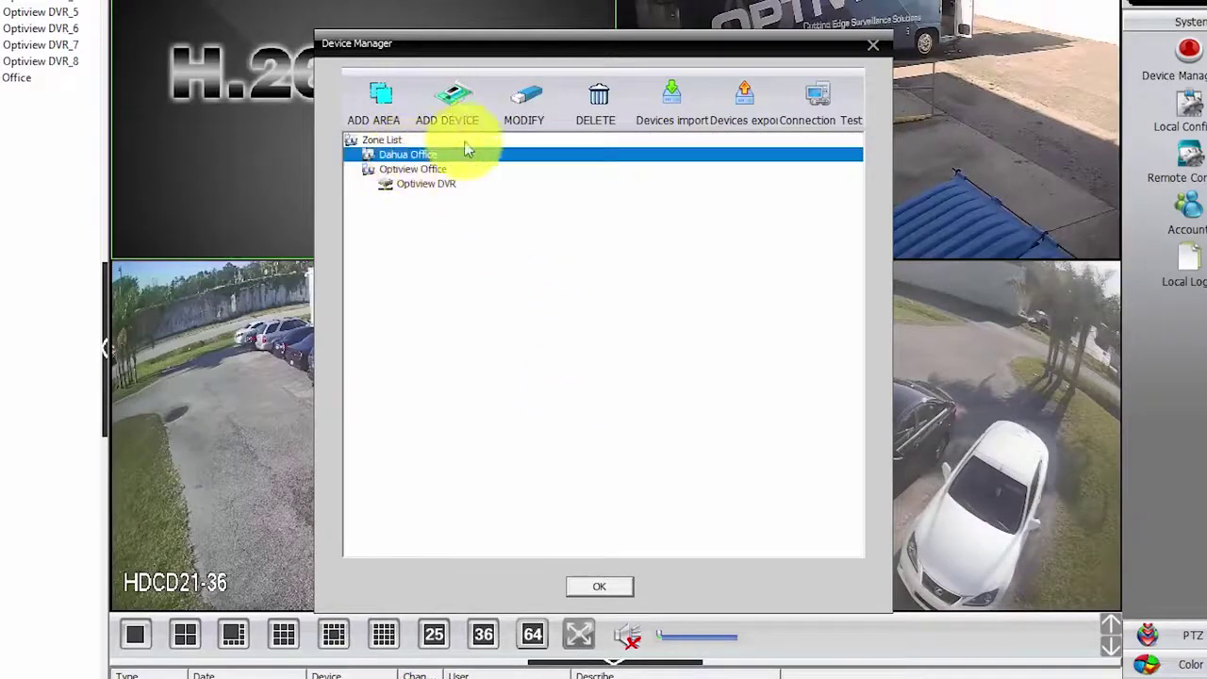
# Step: Add a device to Dahua Office, paste the copied DDNS domain, and select the placeholder name Test
pyautogui.click(452, 106)
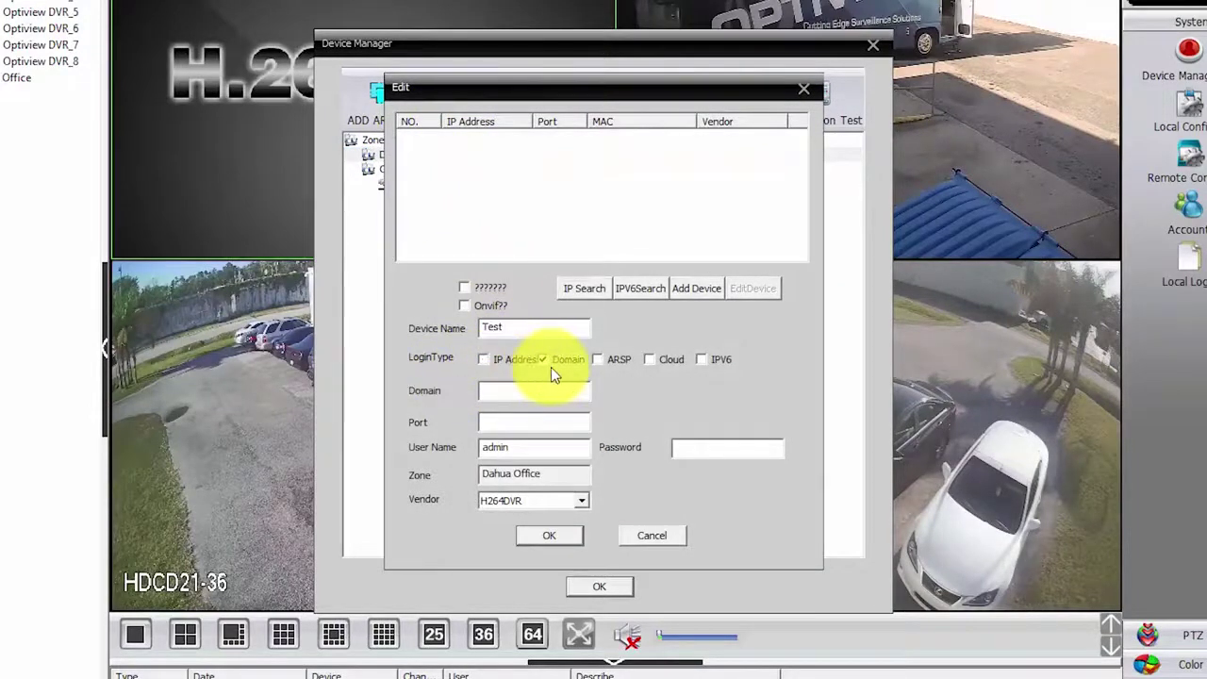
pyautogui.rightClick(503, 390)
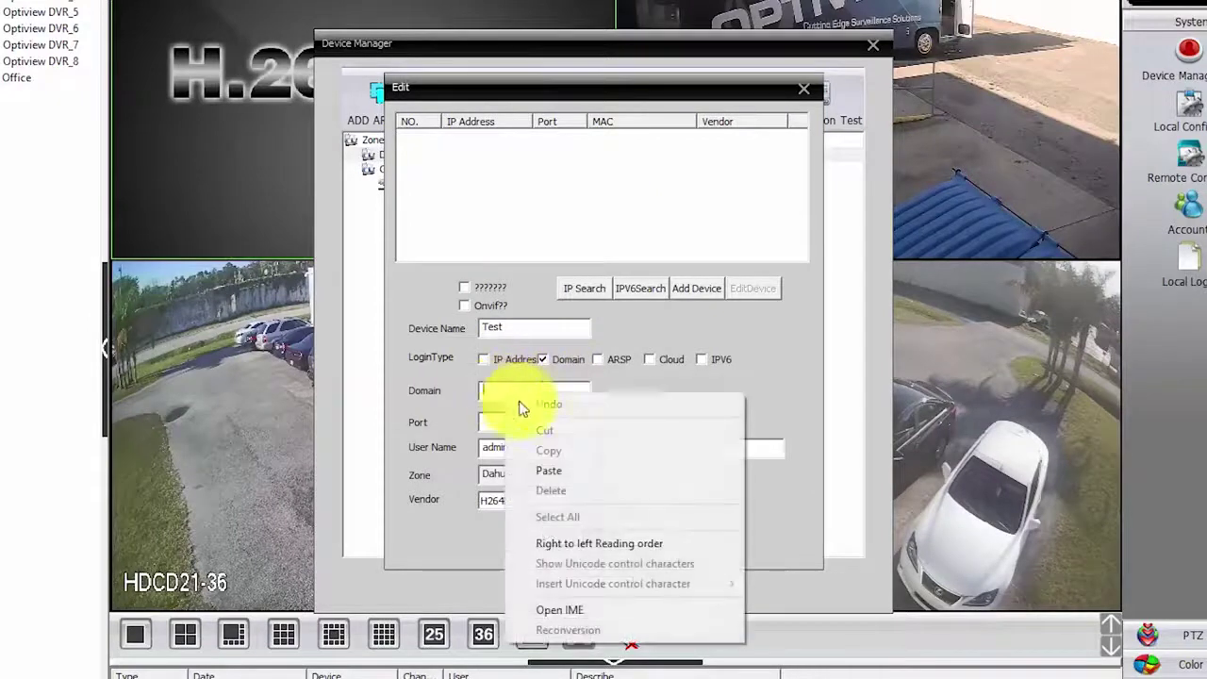
pyautogui.click(549, 471)
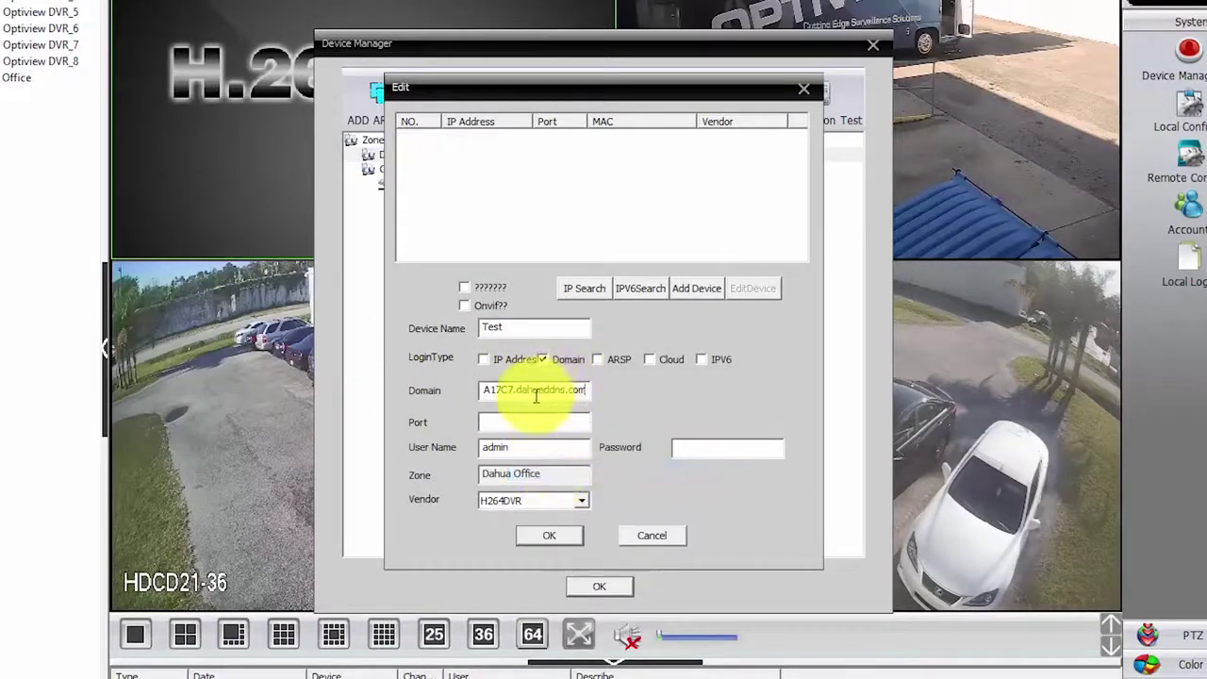
pyautogui.doubleClick(533, 328)
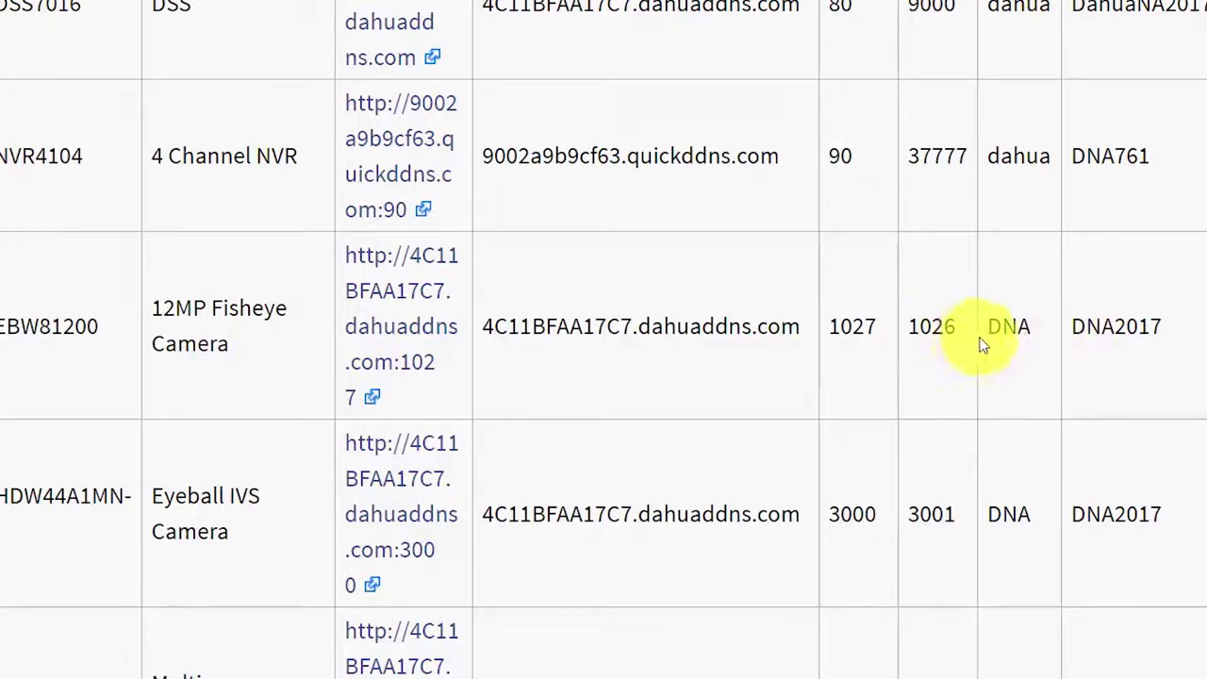
# Step: Select and copy the password cell in the 12MP Fisheye Camera row
pyautogui.moveTo(1073, 327); pyautogui.dragTo(1159, 326)
pyautogui.rightClick(1127, 336)
pyautogui.click(1146, 345)
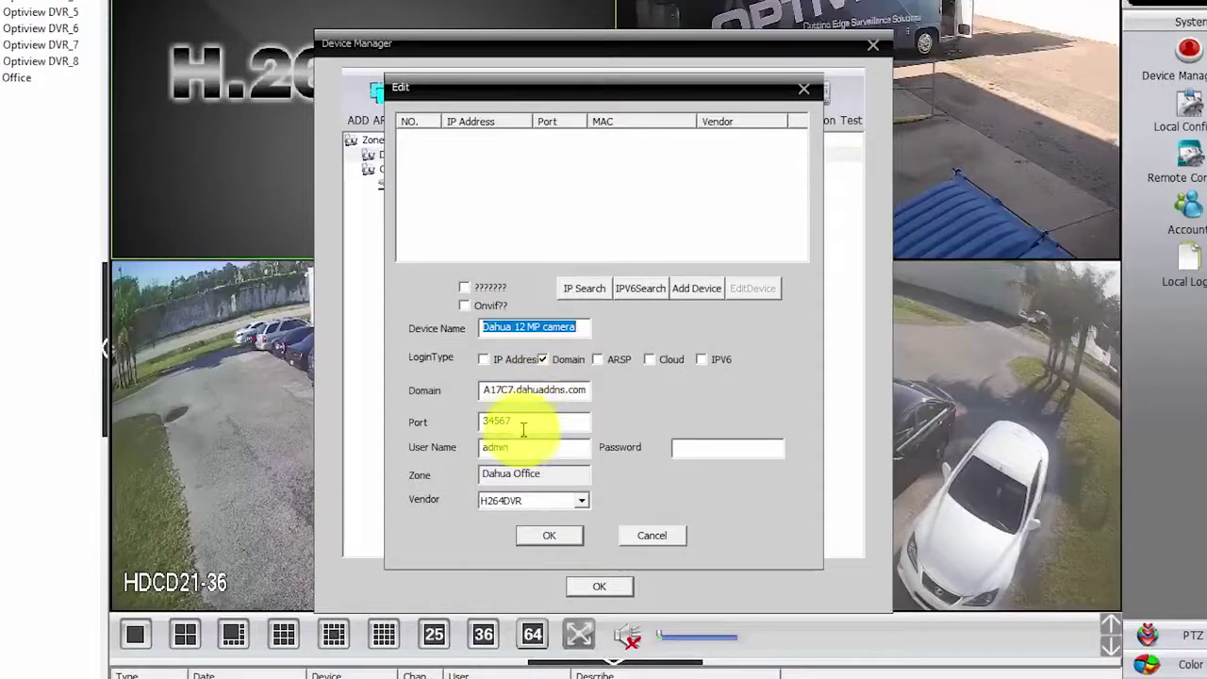
# Step: Set port 1026, replace the user name, paste the password, choose vendor Dahua, and save
pyautogui.moveTo(523, 426); pyautogui.dragTo(471, 421)
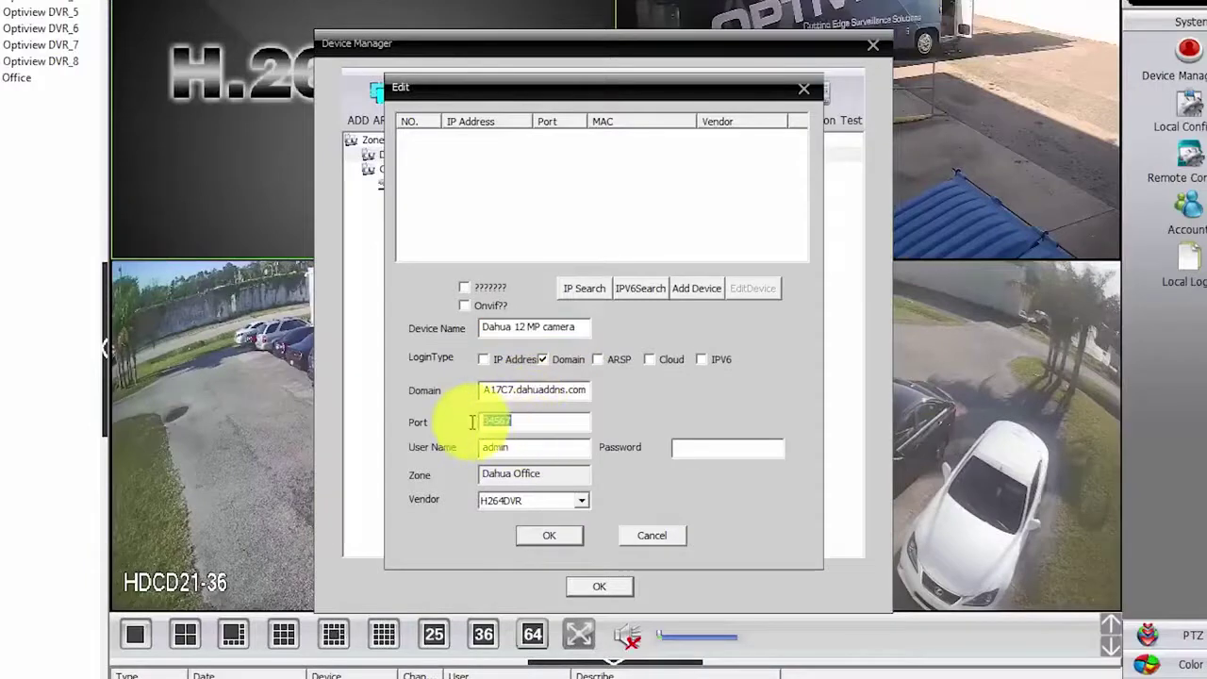
pyautogui.write('1026')
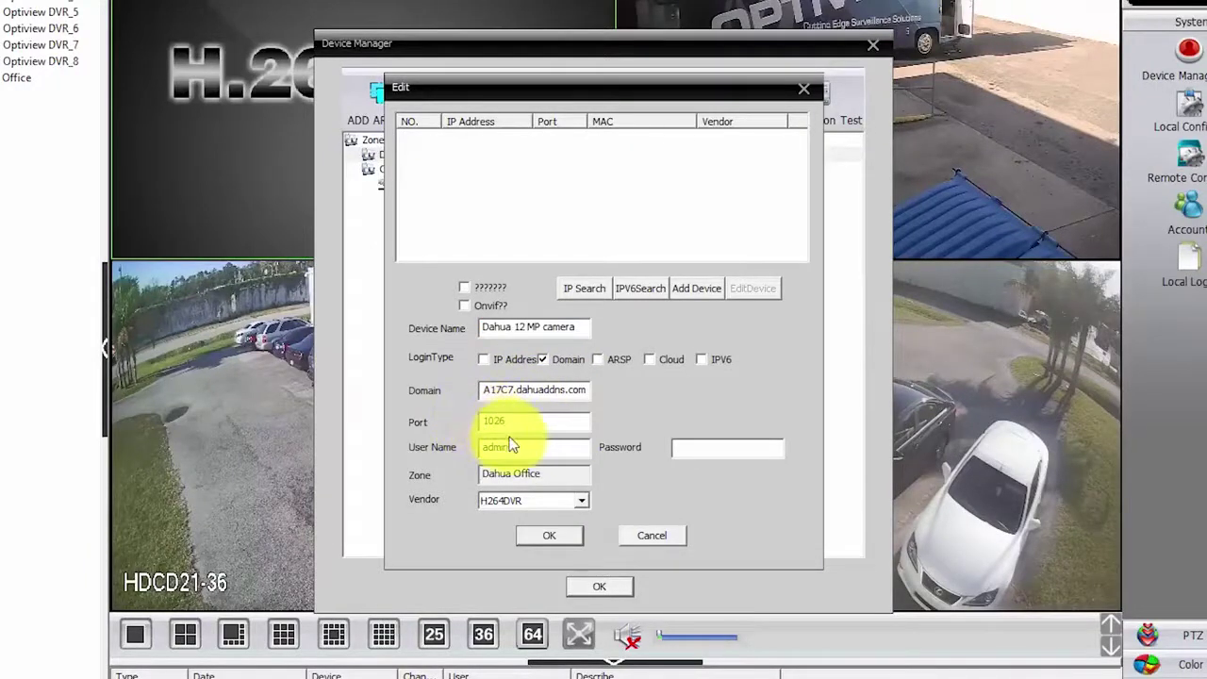
pyautogui.moveTo(528, 447); pyautogui.dragTo(477, 449)
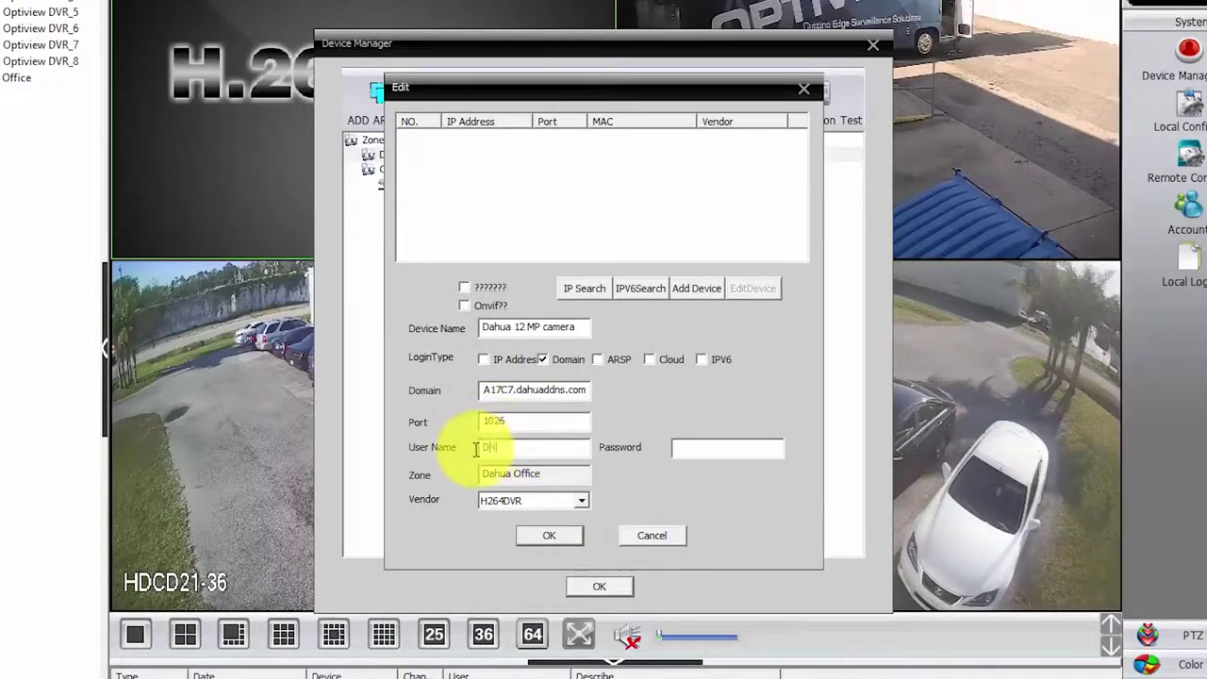
pyautogui.rightClick(710, 445)
pyautogui.click(749, 517)
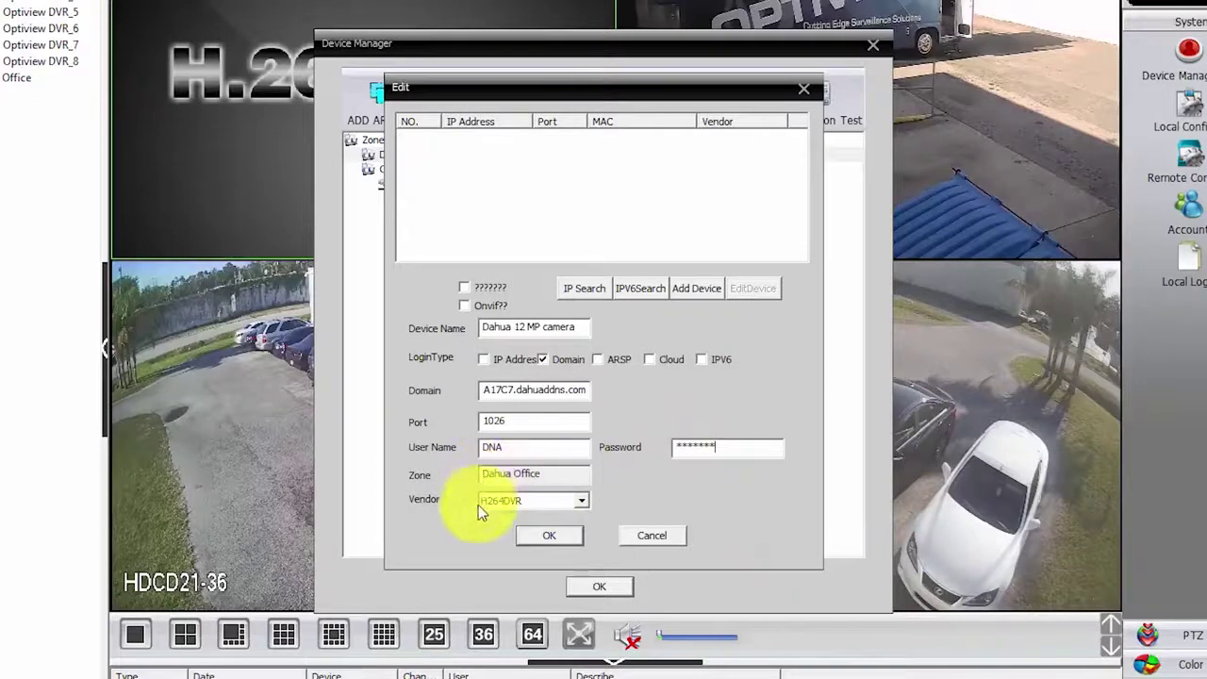
pyautogui.click(579, 500)
pyautogui.click(520, 530)
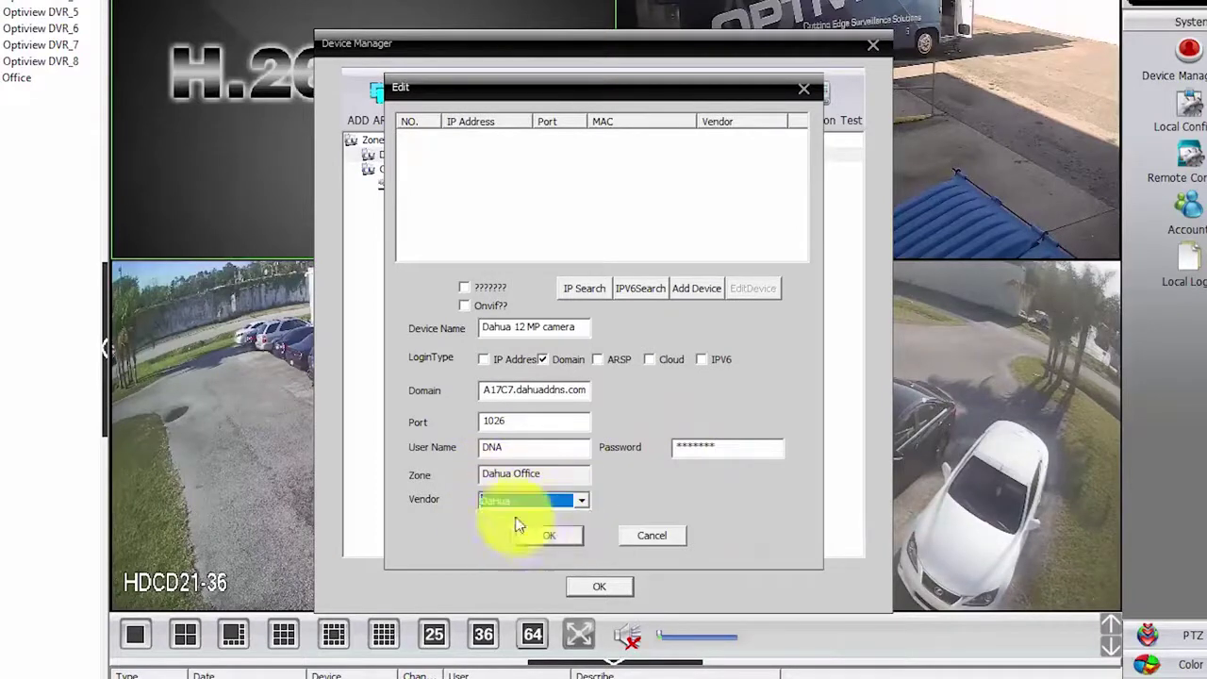
pyautogui.click(556, 538)
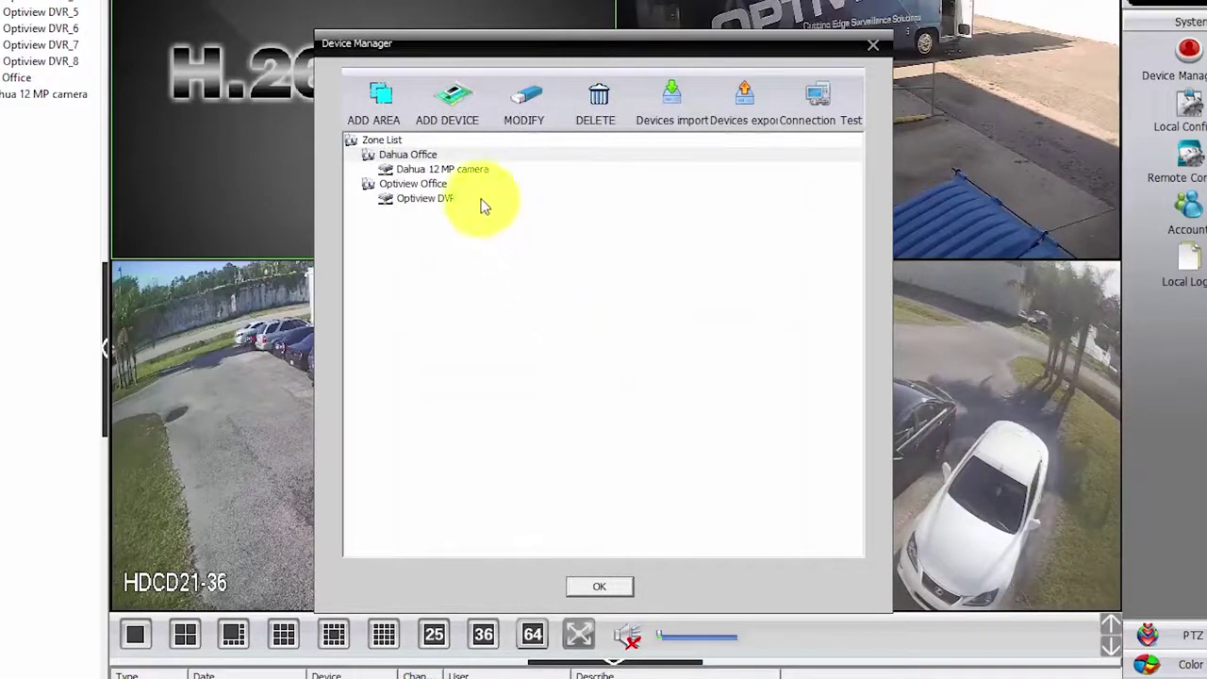
# Step: Close Device Manager and drag the Dahua 12 MP camera's FISHEYE CAMERA channel into the main pane
pyautogui.click(592, 587)
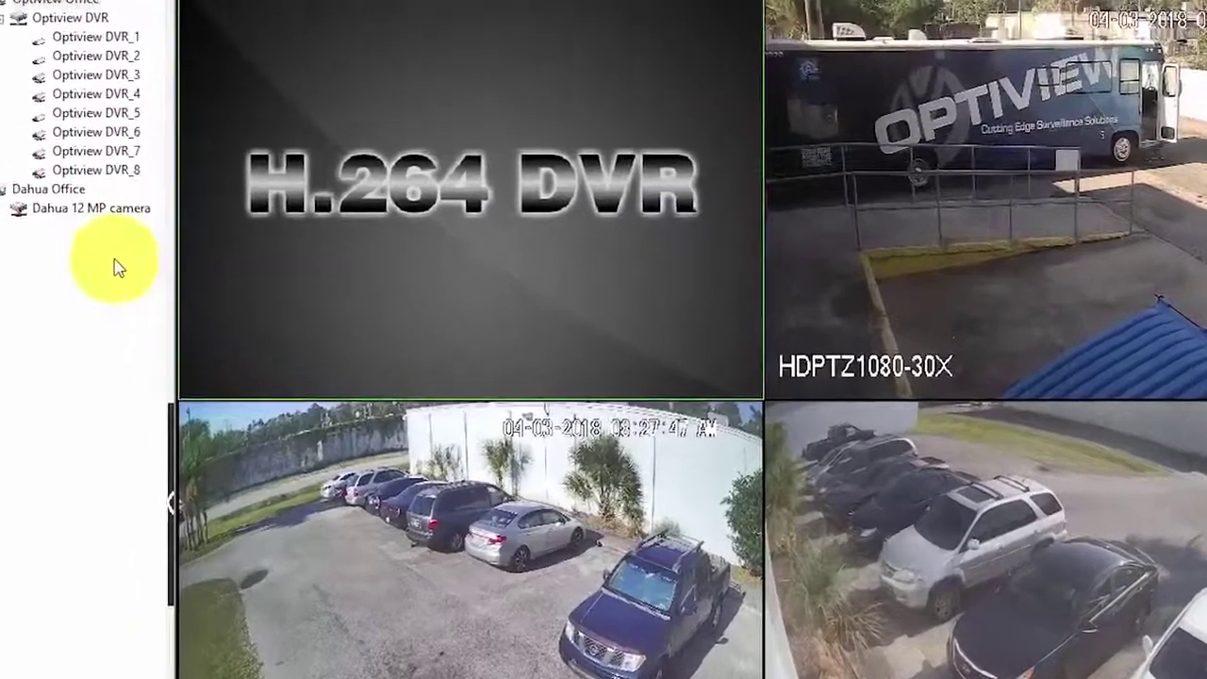
pyautogui.click(46, 148)
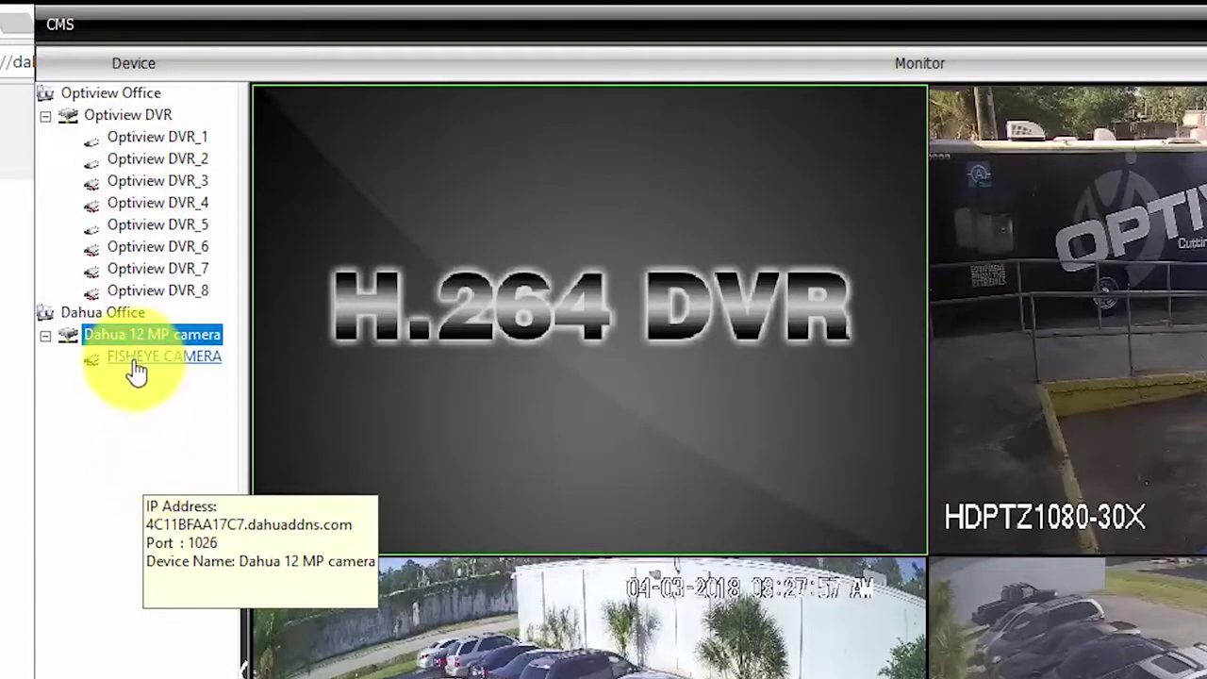
pyautogui.click(137, 366)
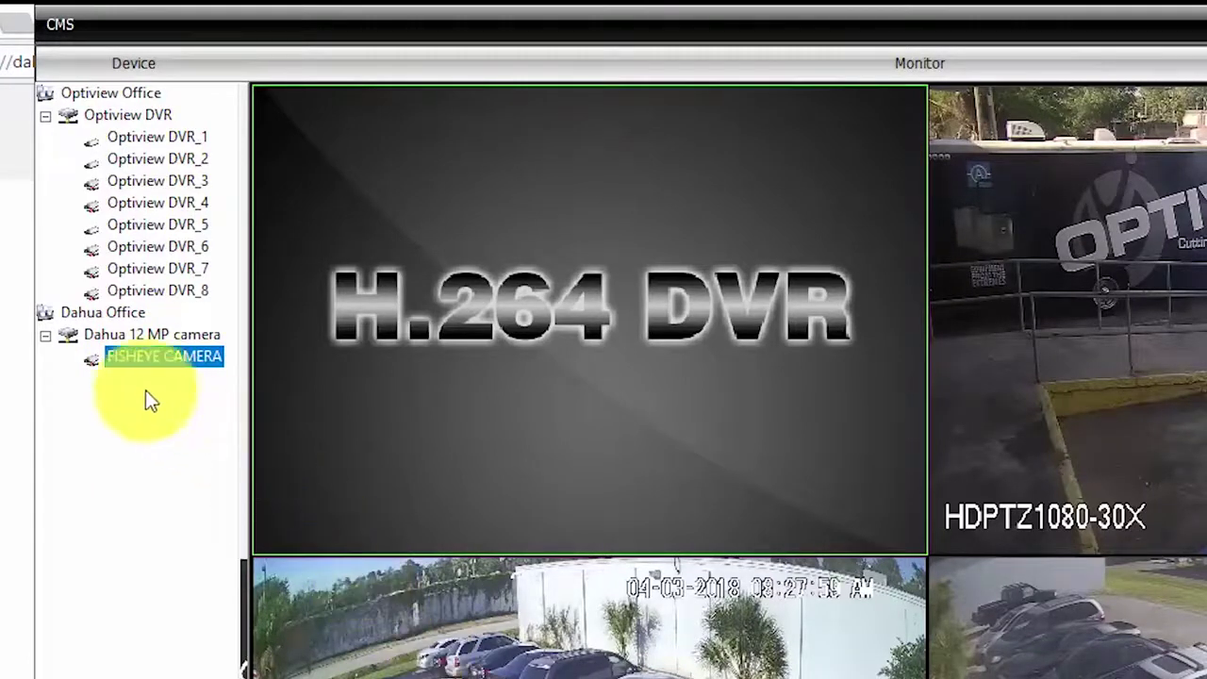
pyautogui.moveTo(121, 371); pyautogui.dragTo(563, 364)
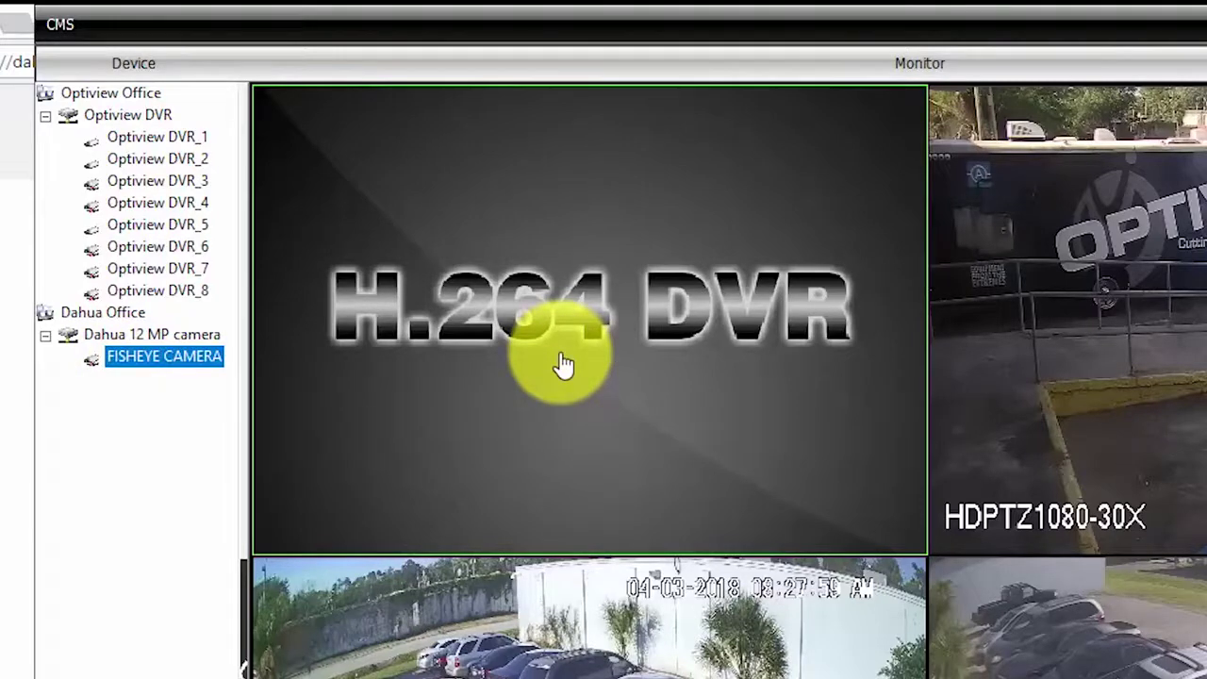
pyautogui.moveTo(563, 364); pyautogui.dragTo(563, 364)
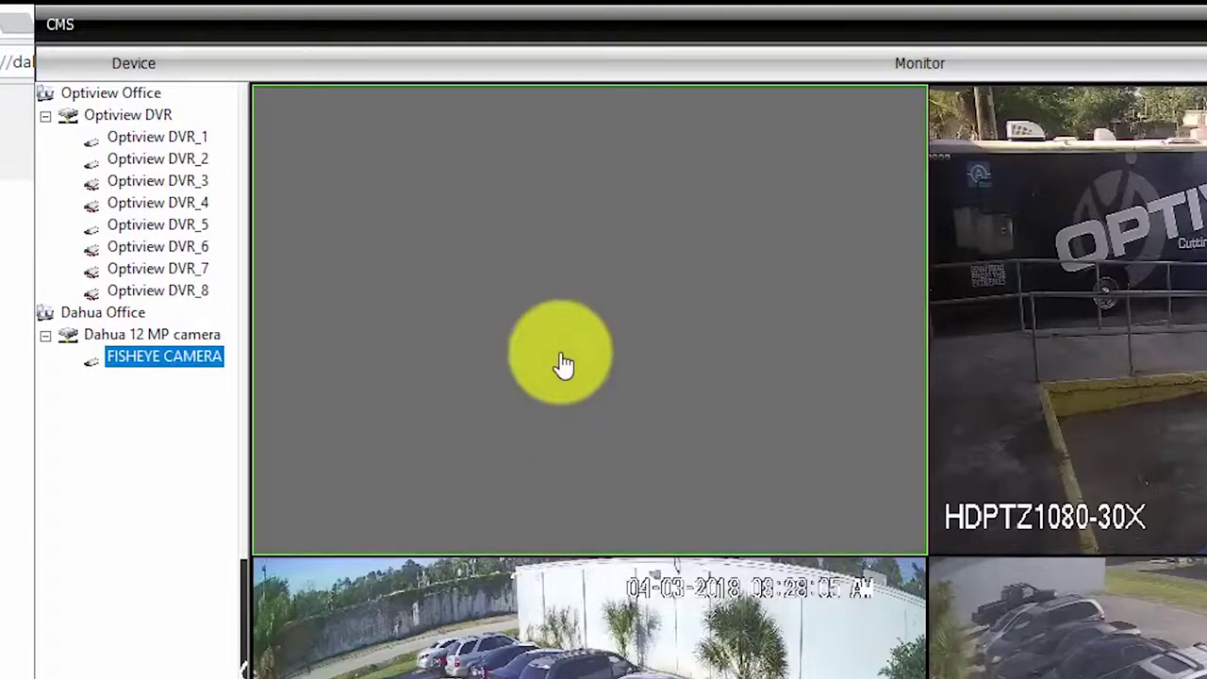